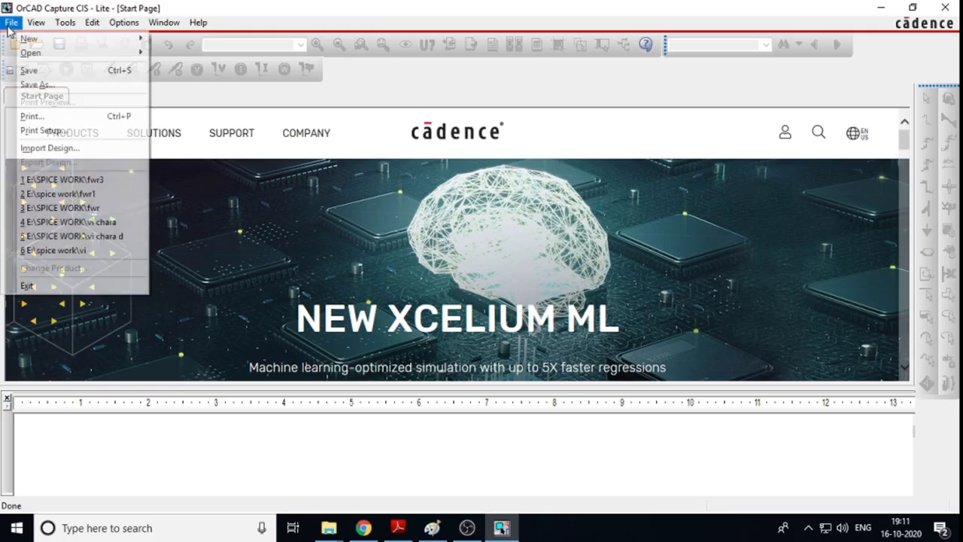
- Create a blank Analog or Mixed A/D project named fwrr in E:\SPICE WORK
mouse_move(21, 39)
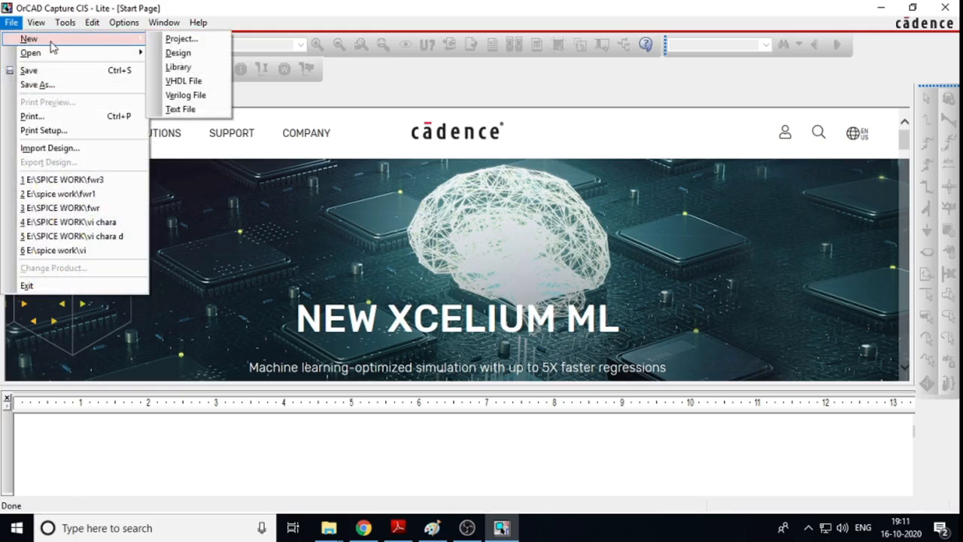
left_click(177, 39)
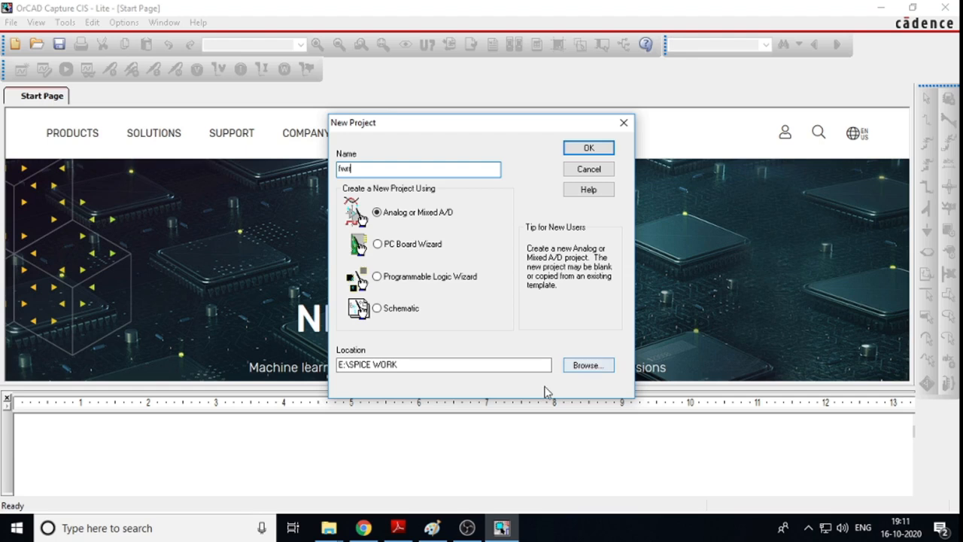
left_click(586, 149)
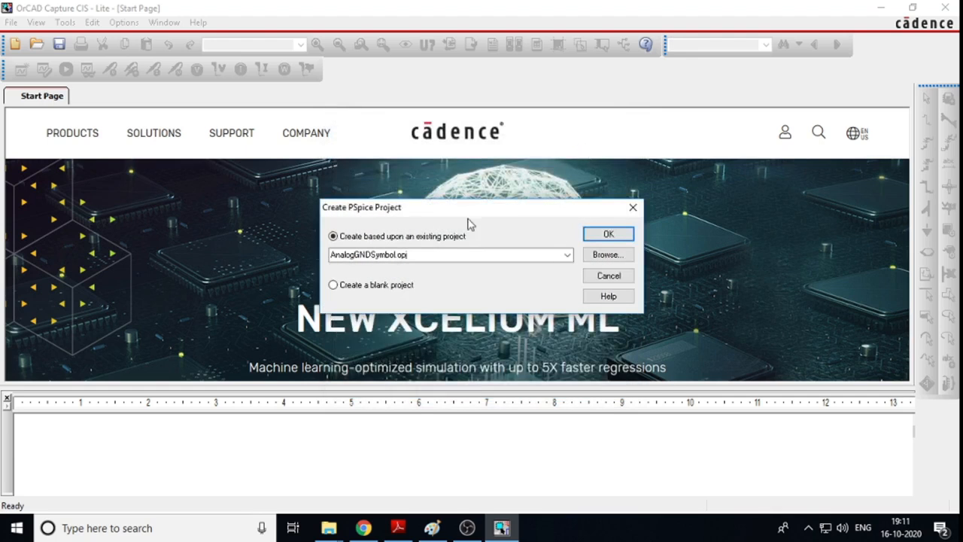
left_click(333, 285)
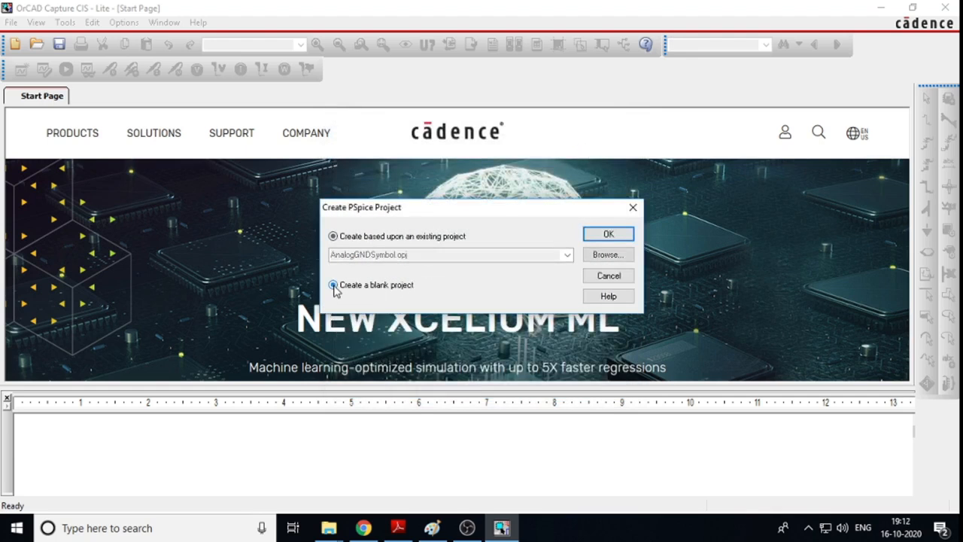
left_click(608, 233)
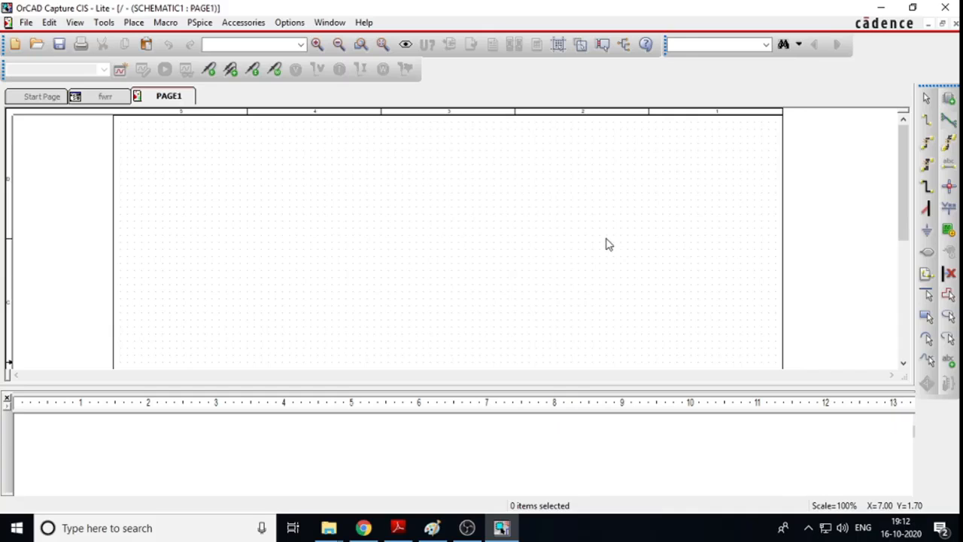
- Place four 1N4148 diodes on the schematic page in two horizontal rows of two
left_click(948, 100)
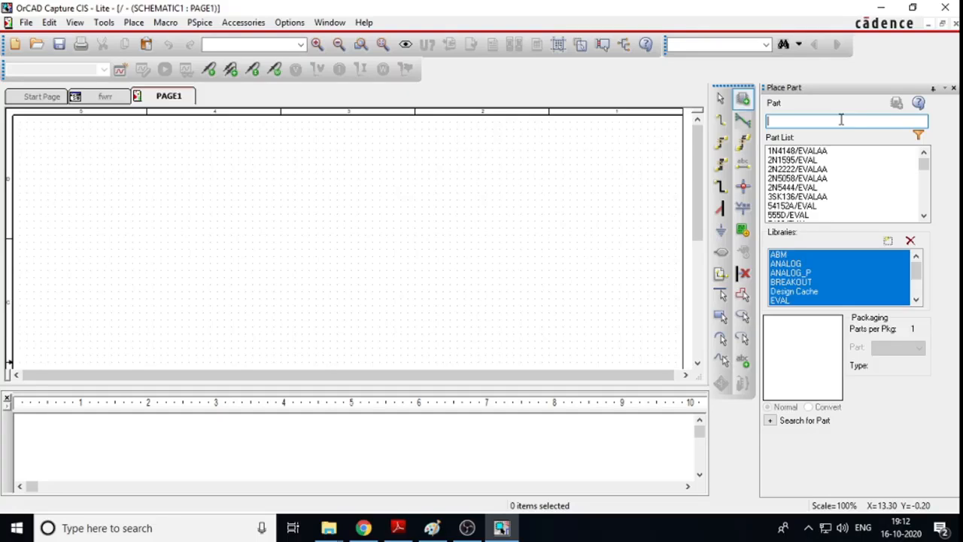
type("1n4148")
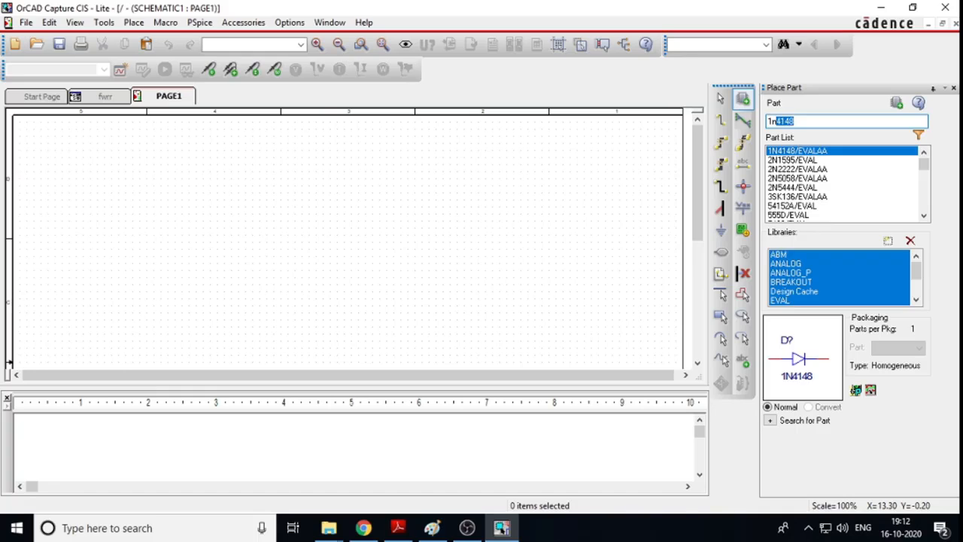
key("Return")
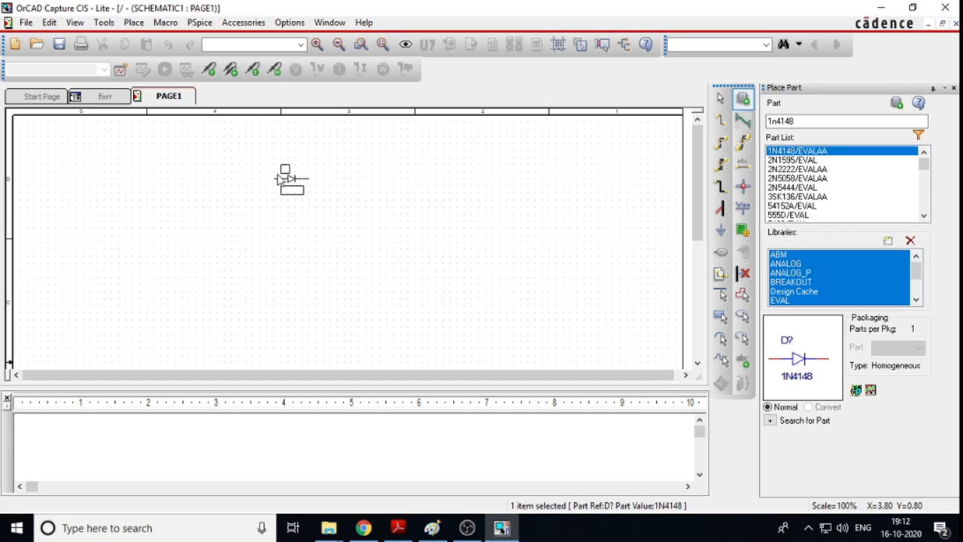
left_click(284, 179)
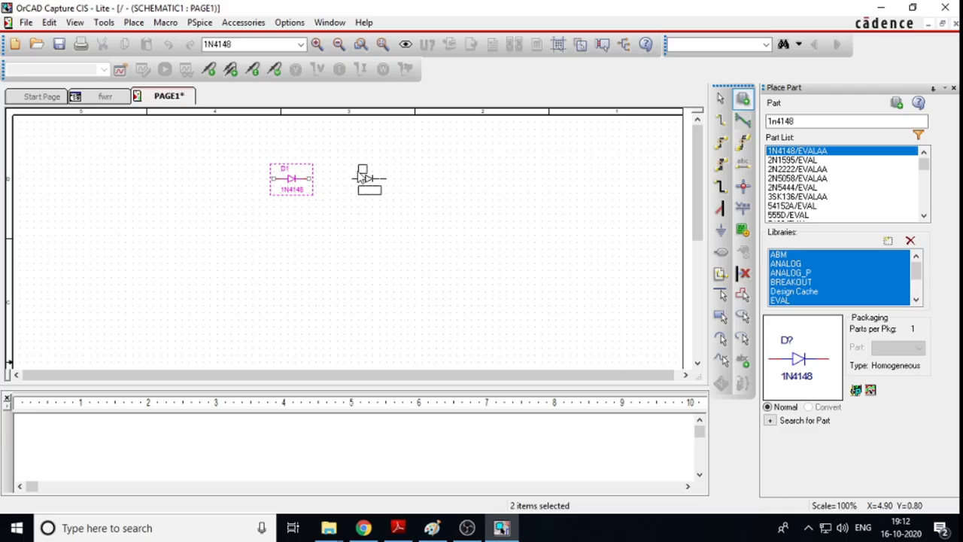
left_click(369, 174)
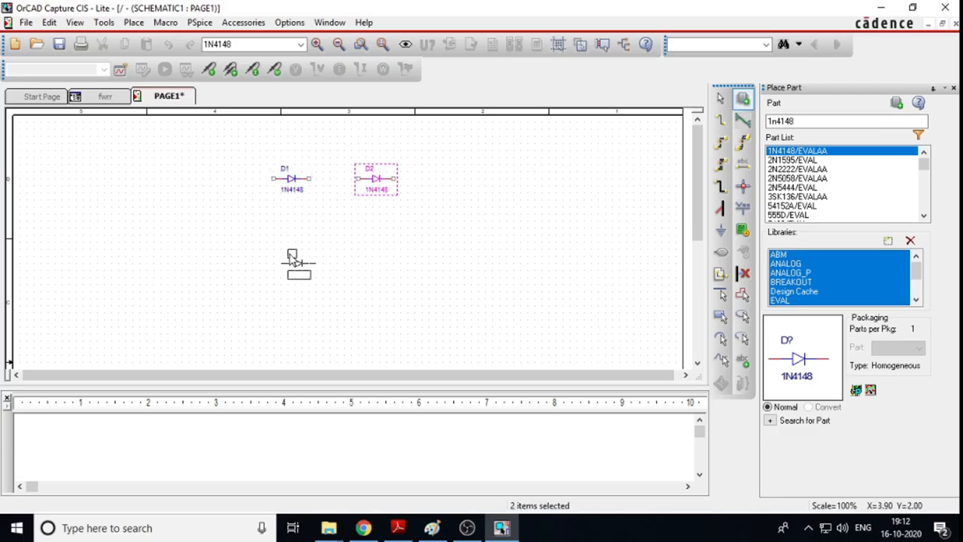
left_click(292, 259)
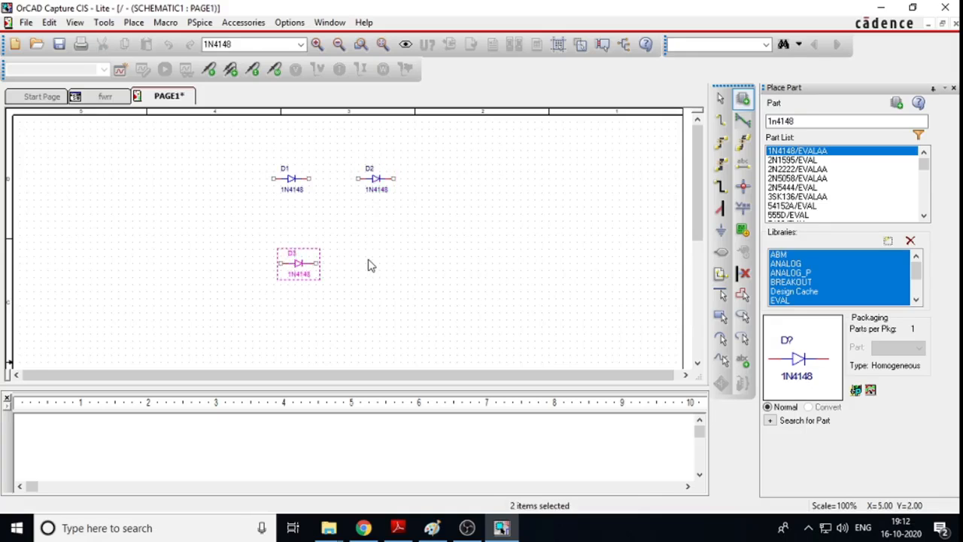
left_click(374, 261)
right_click(455, 177)
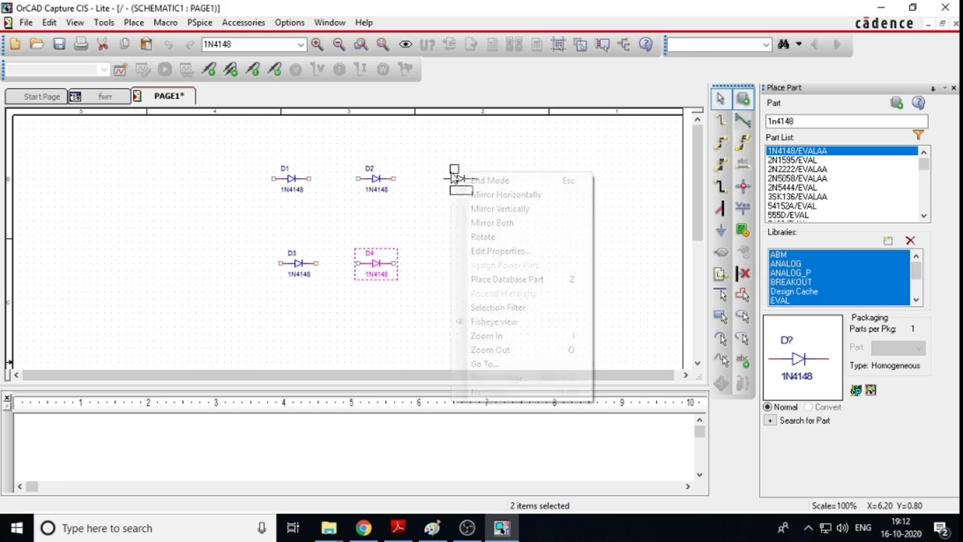
left_click(485, 181)
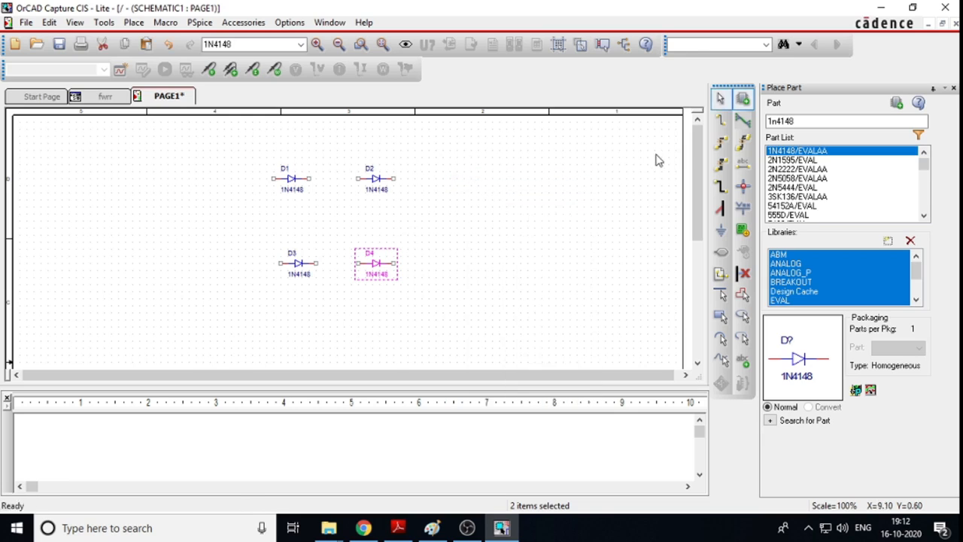
- Place two RESISTOR parts from EVALAA, one between the diode rows and one to the upper left of the diodes
left_click(835, 121)
type("1n4")
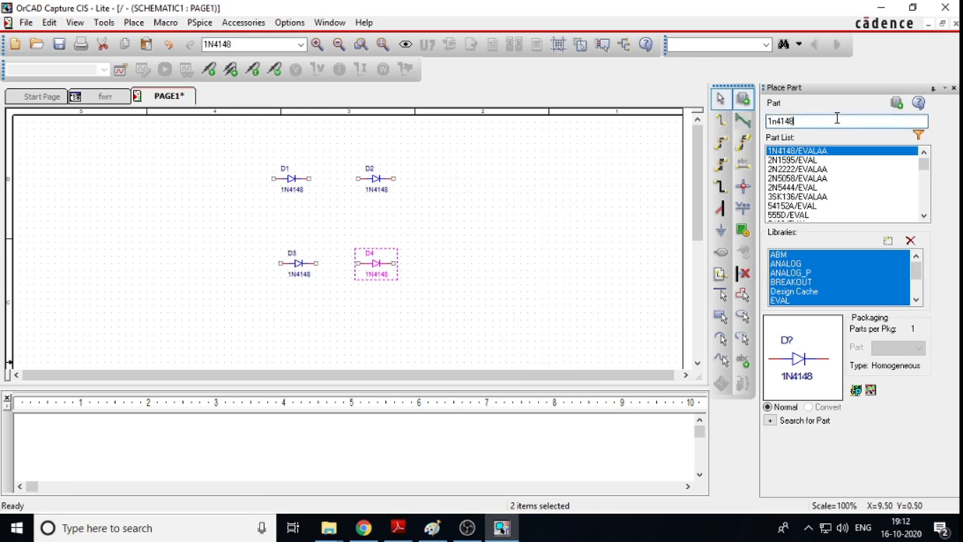
key("BackSpace")
key("BackSpace")
key("BackSpace")
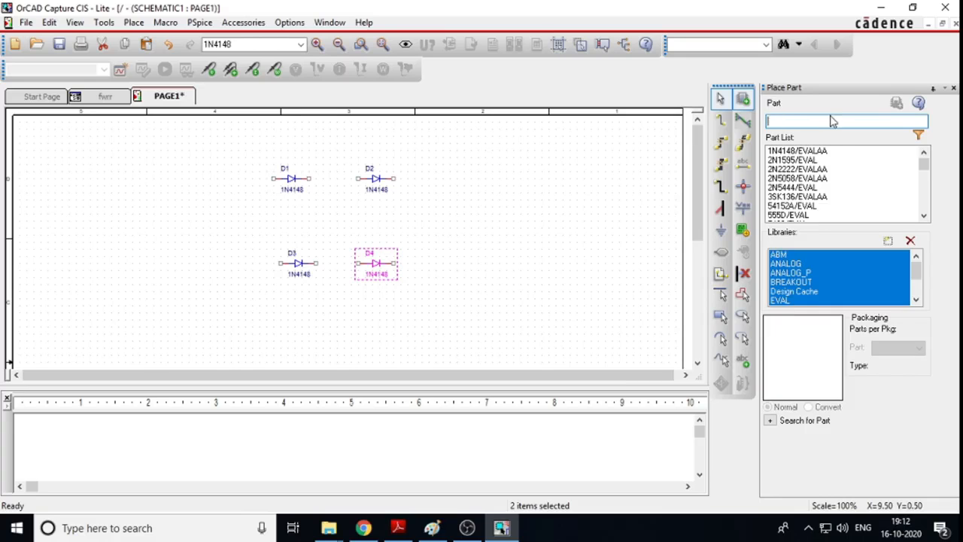
type("reSISTOR")
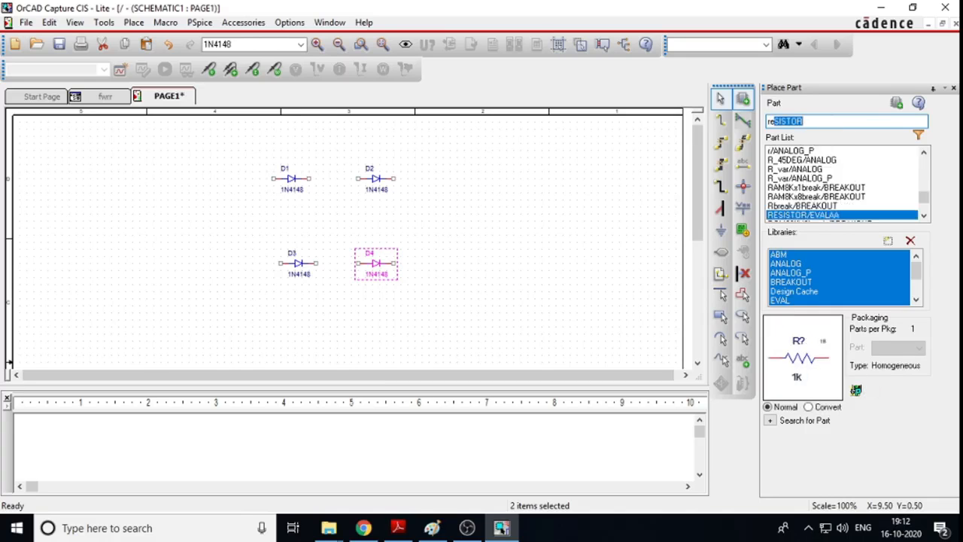
key("Return")
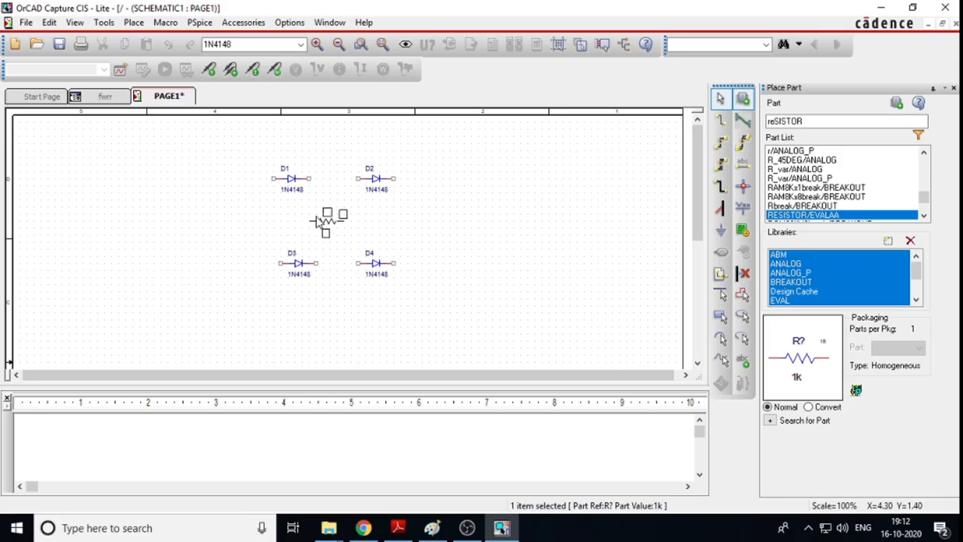
left_click(310, 221)
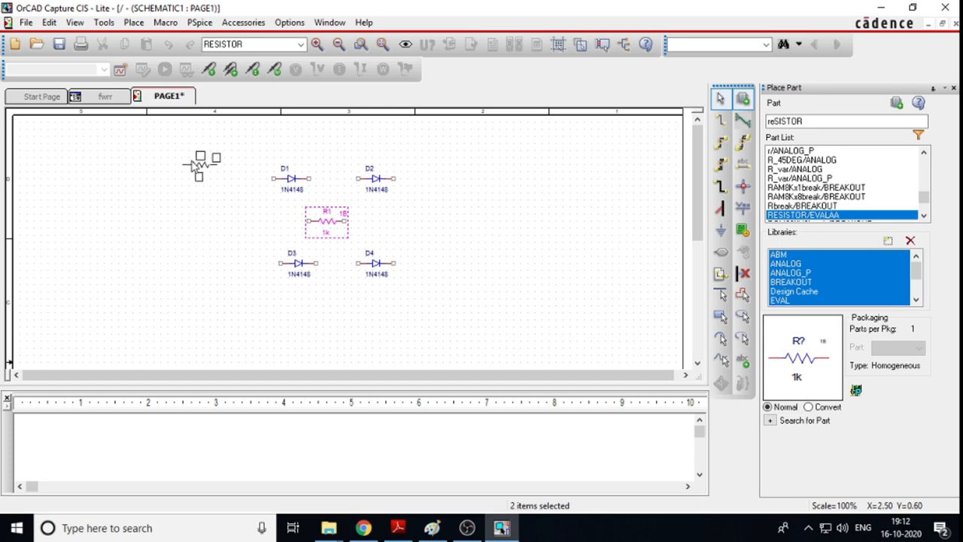
left_click(196, 165)
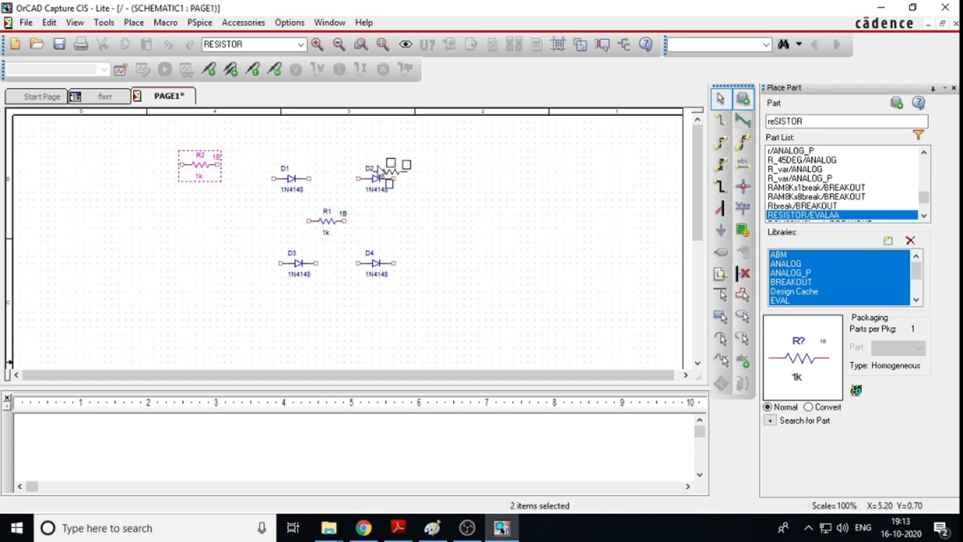
right_click(443, 171)
left_click(463, 174)
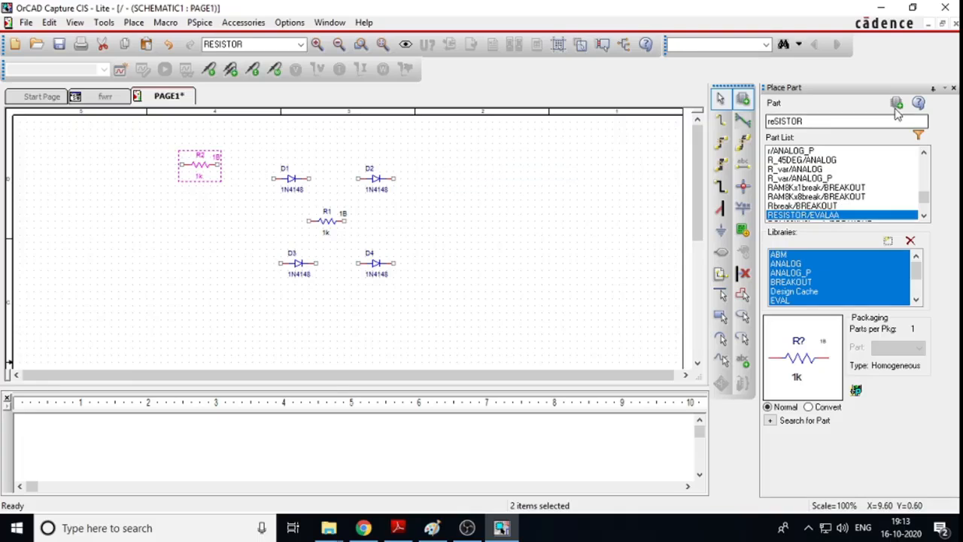
- Place one VSIN source to the left of the diodes, below resistor R2
left_click(820, 120)
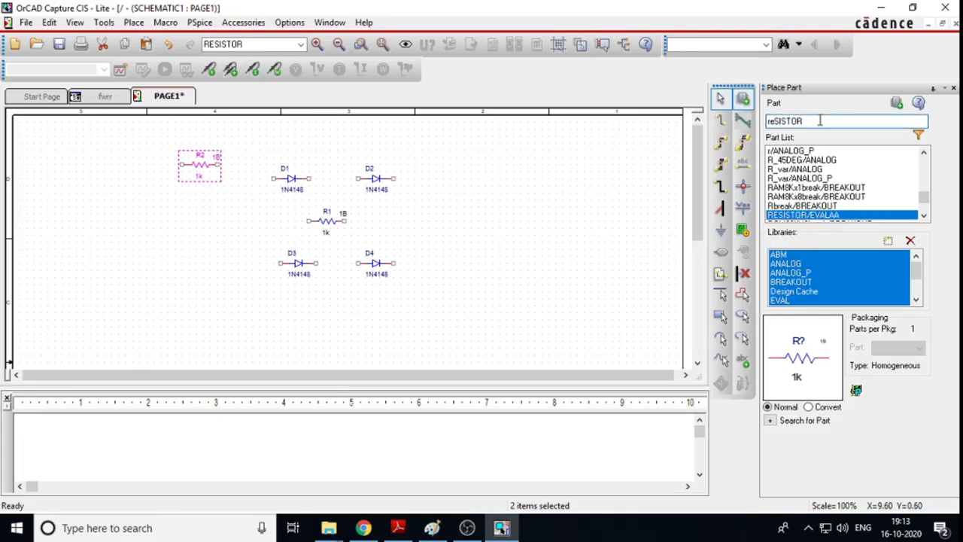
key("BackSpace")
key("BackSpace")
key("BackSpace")
key("BackSpace")
key("BackSpace")
key("BackSpace")
key("BackSpace")
key("BackSpace")
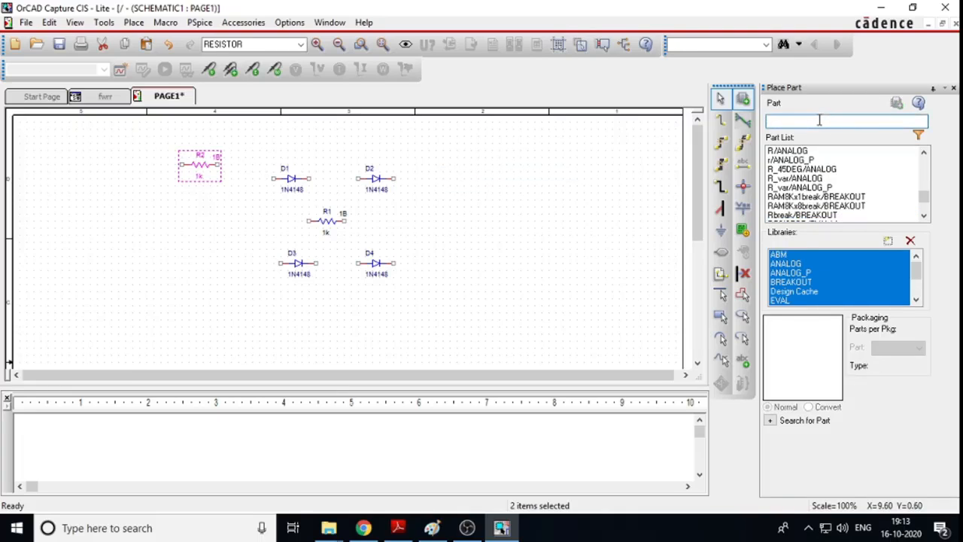
type("vsiN")
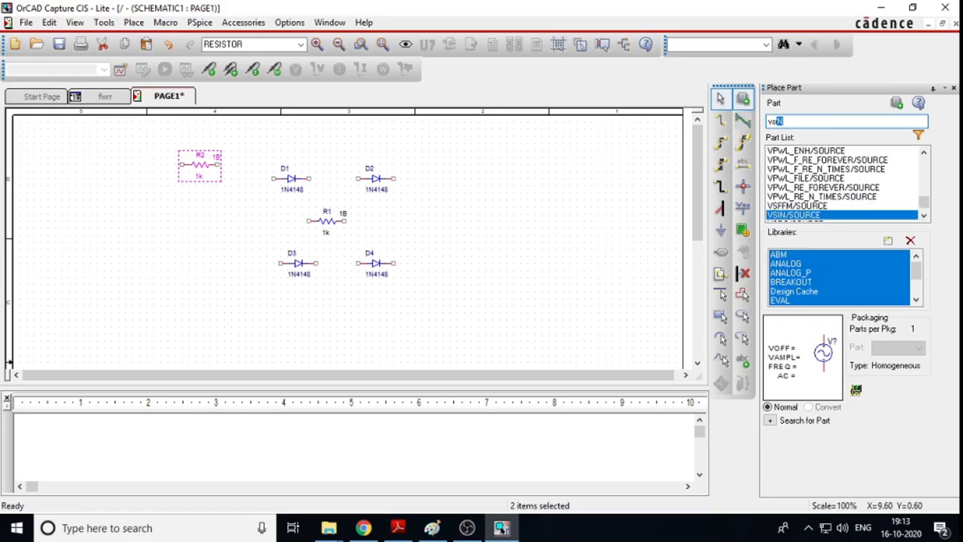
key("Return")
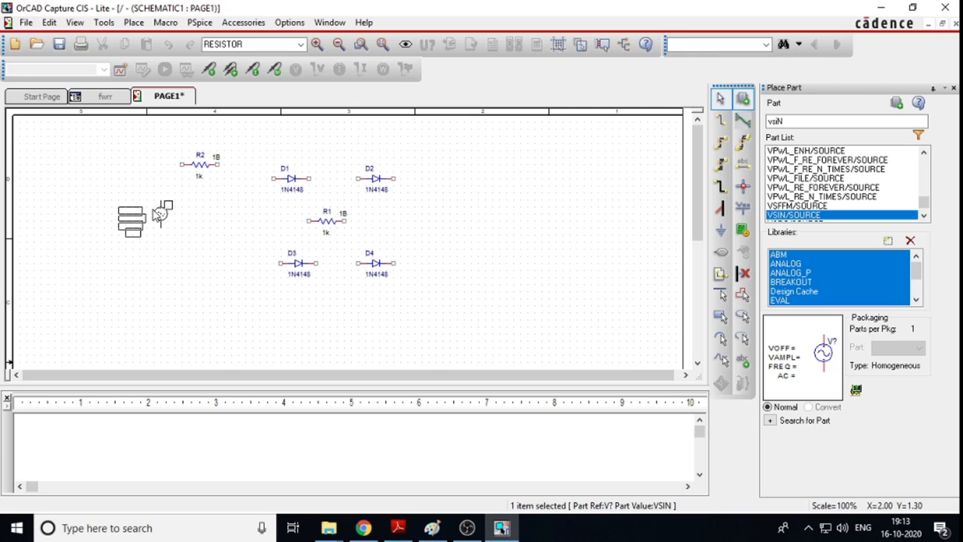
left_click(174, 213)
right_click(490, 197)
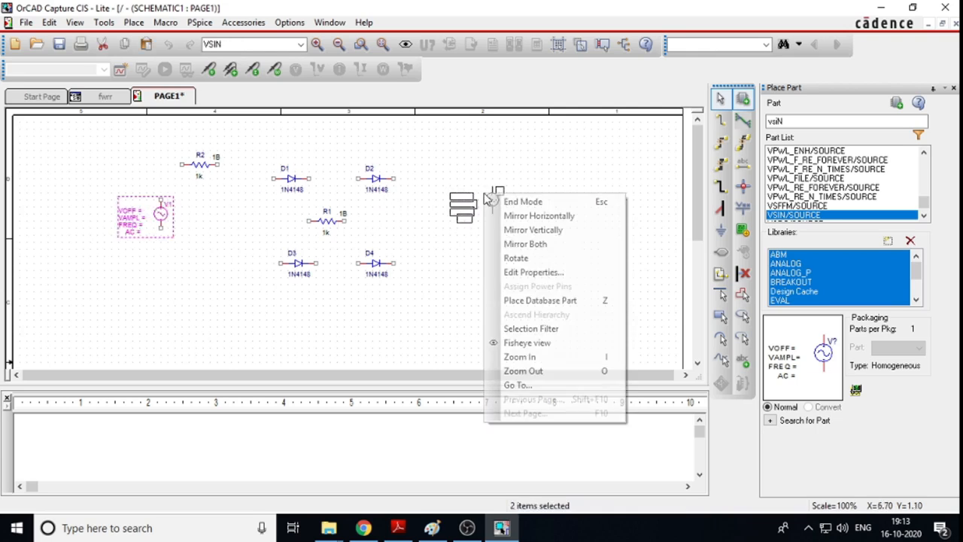
left_click(506, 200)
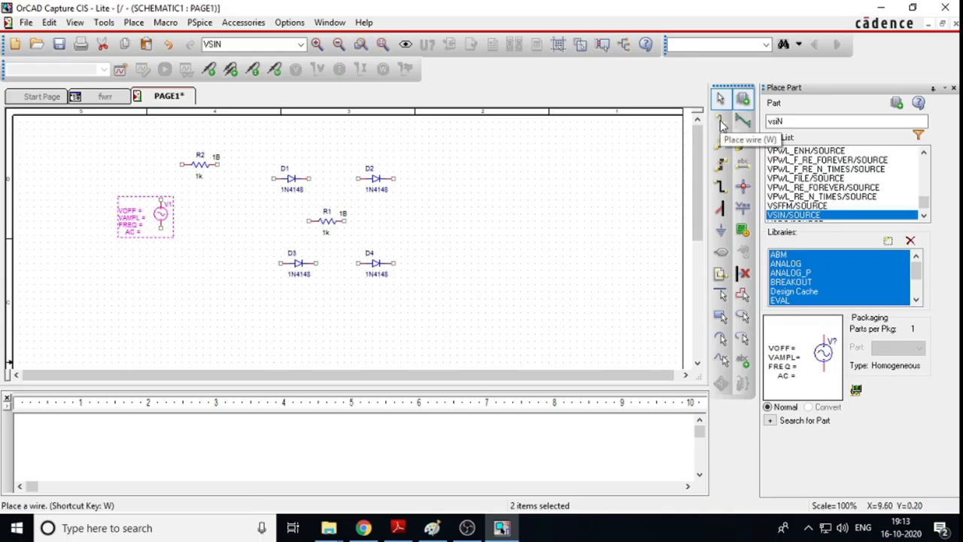
- Wire the cathode of diode D1 to the anode of diode D2
left_click(721, 123)
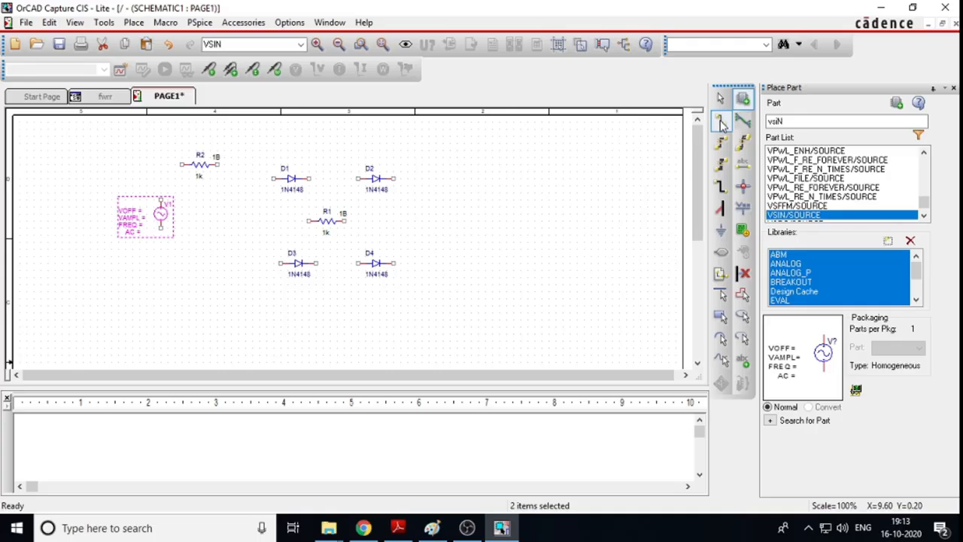
left_click(311, 179)
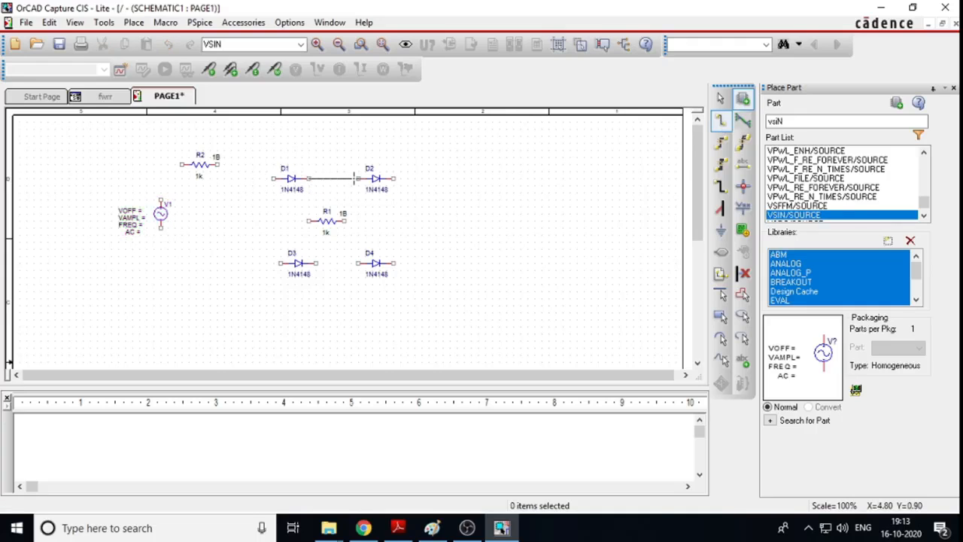
left_click(358, 179)
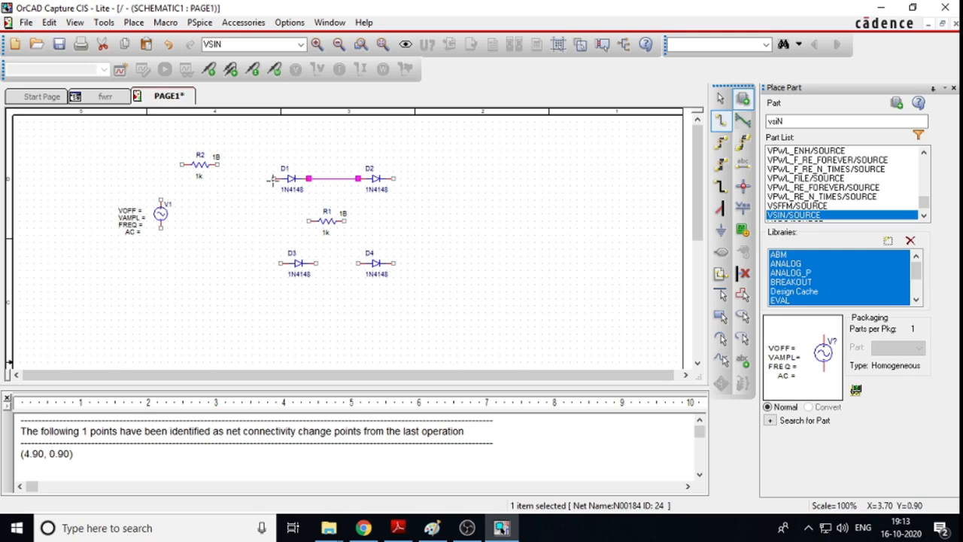
- Wire the anode of D1 out to the left and down to the anode of D3
left_click(272, 178)
left_click(252, 178)
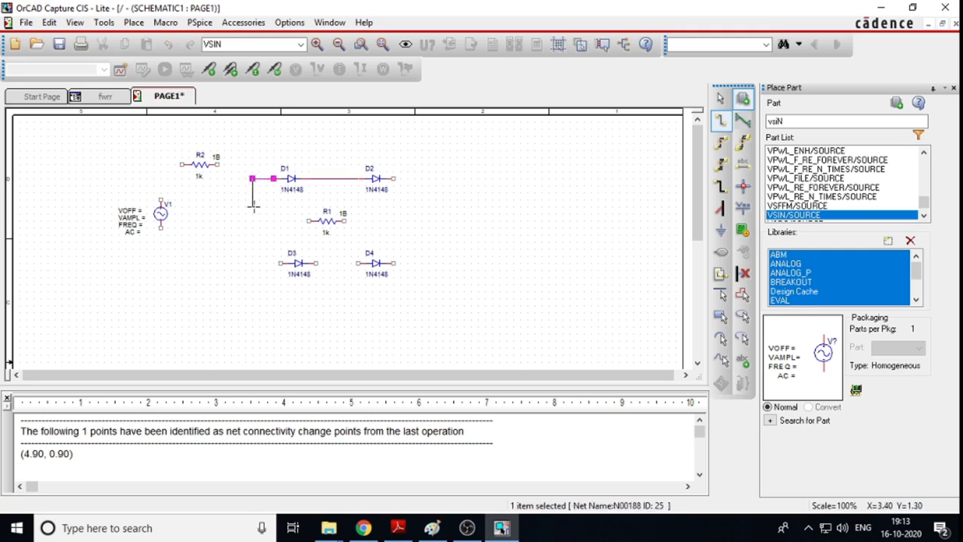
left_click(252, 255)
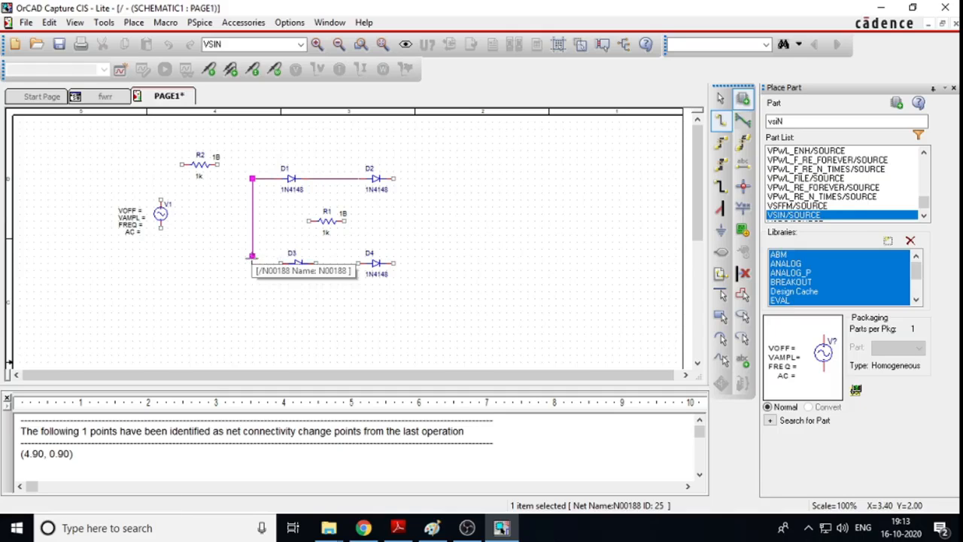
left_click(252, 263)
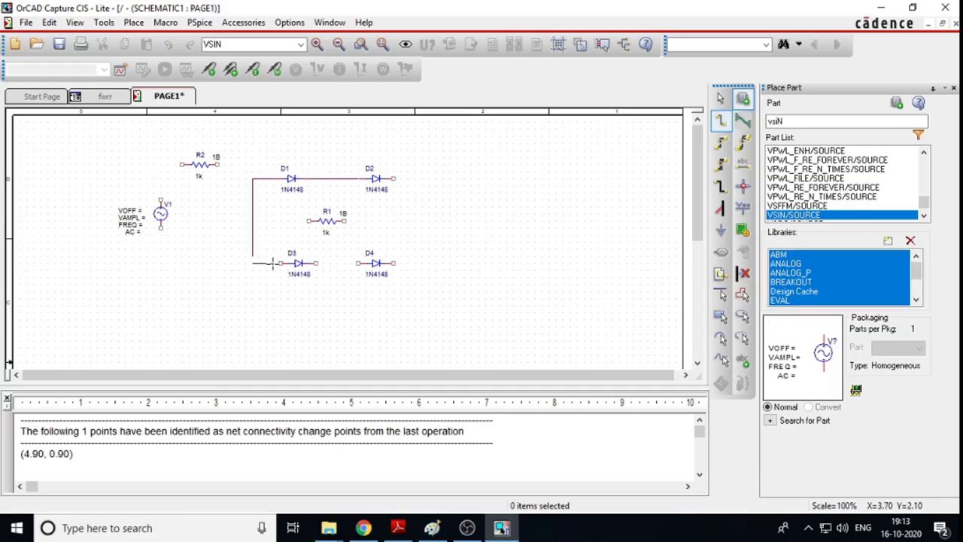
left_click(280, 263)
left_click(252, 262)
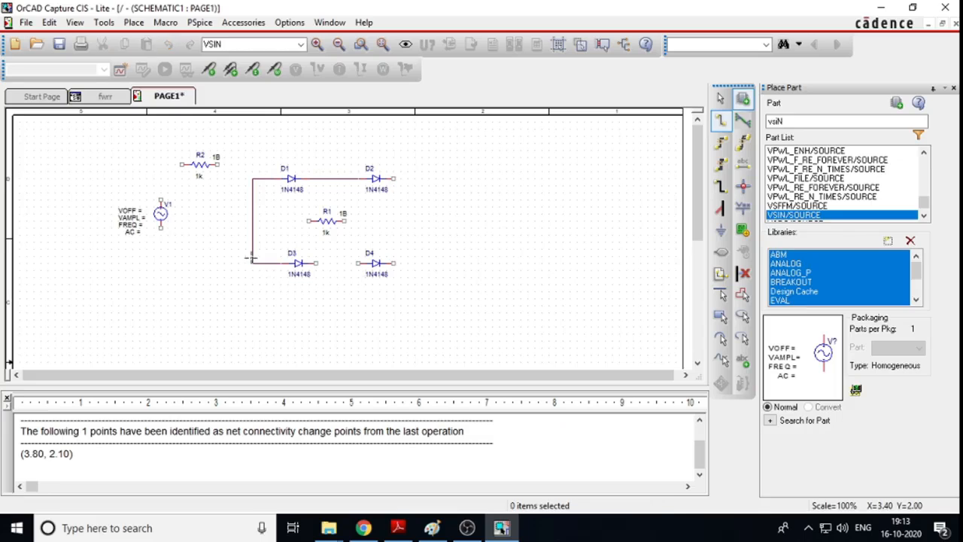
left_click(253, 256)
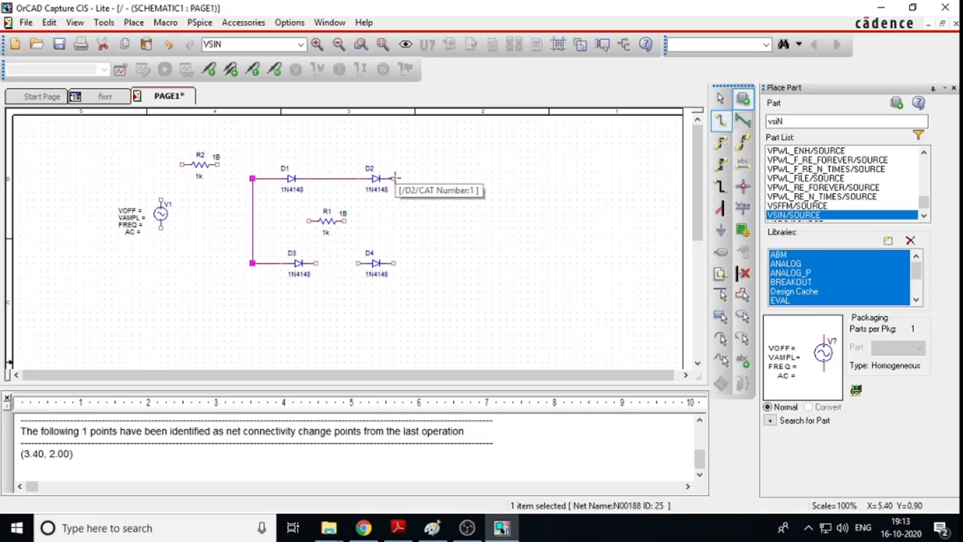
- Wire the cathode of D2 out and down to the cathode of D4, and connect D3's cathode to D4's anode
left_click(395, 178)
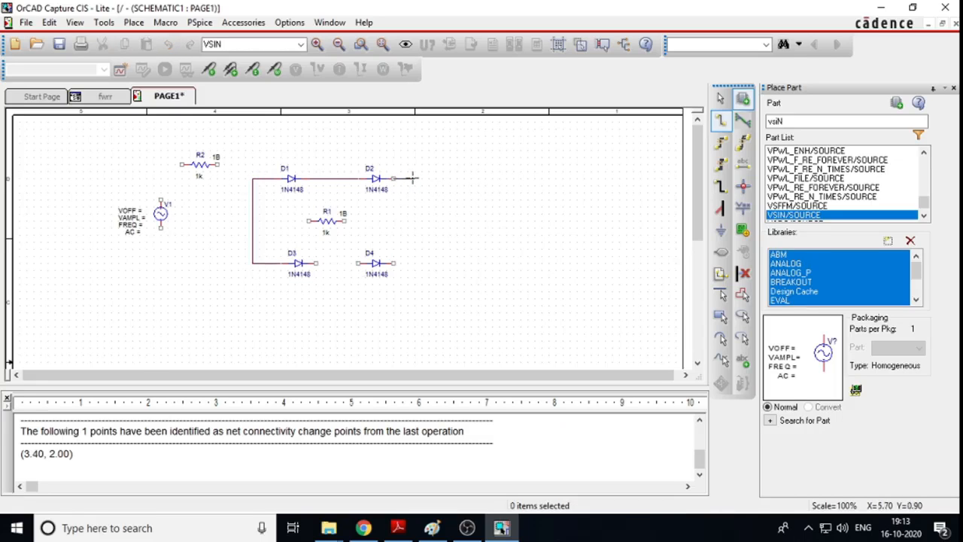
left_click(414, 178)
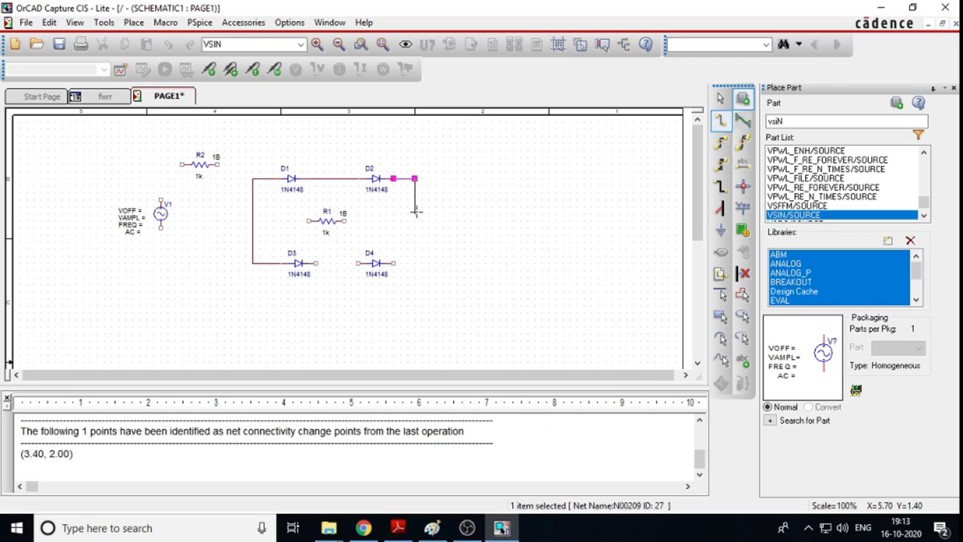
left_click(414, 264)
left_click(392, 263)
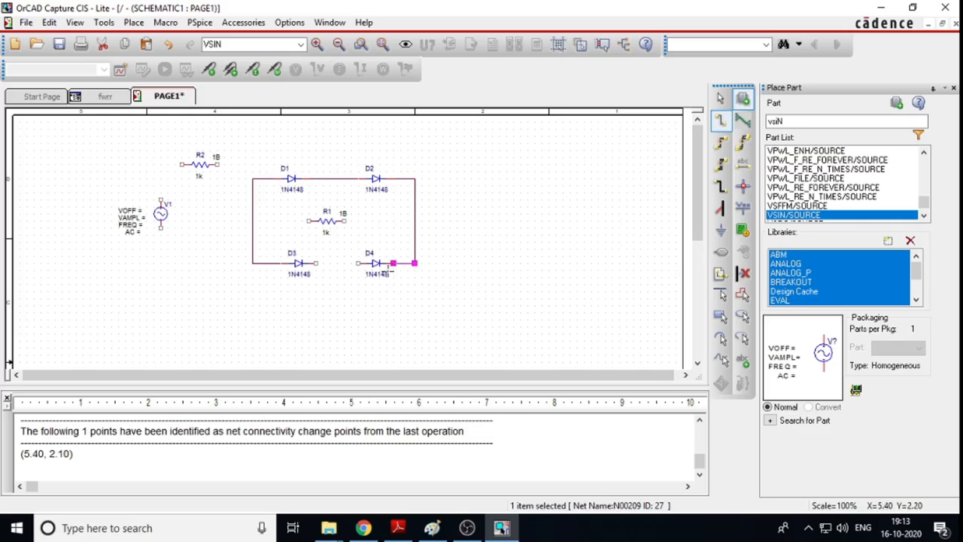
left_click(322, 262)
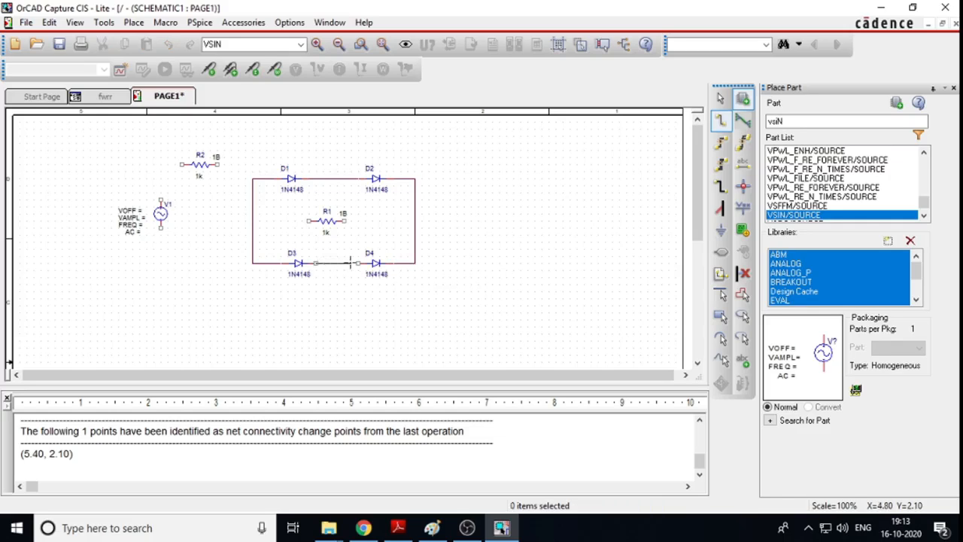
left_click(358, 262)
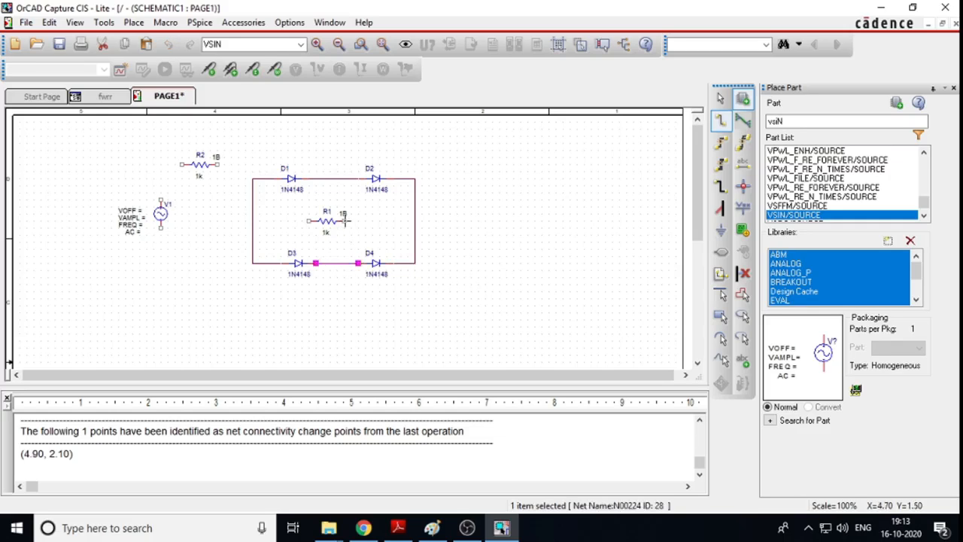
- Wire both ends of resistor R1 to the vertical wires on either side of the diode bridge
left_click(346, 220)
left_click(415, 220)
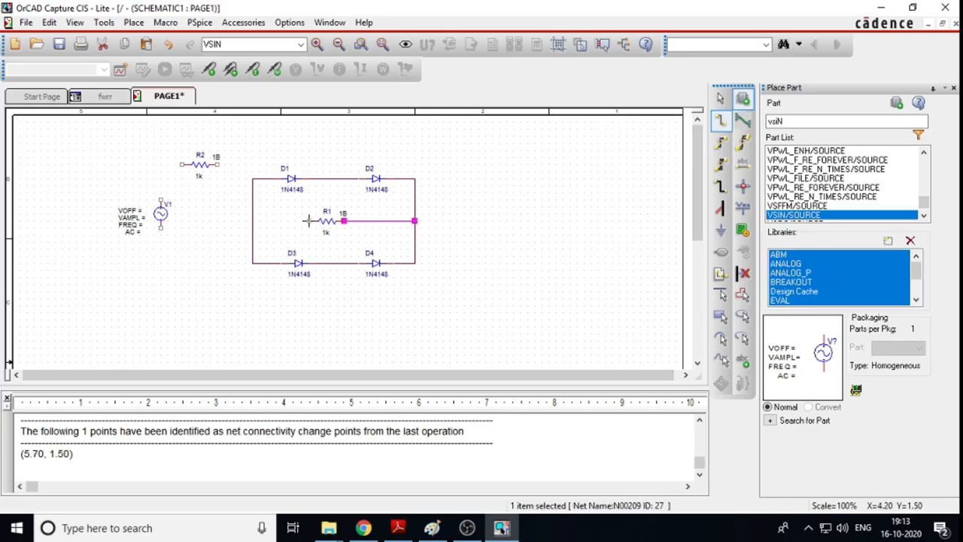
left_click(307, 220)
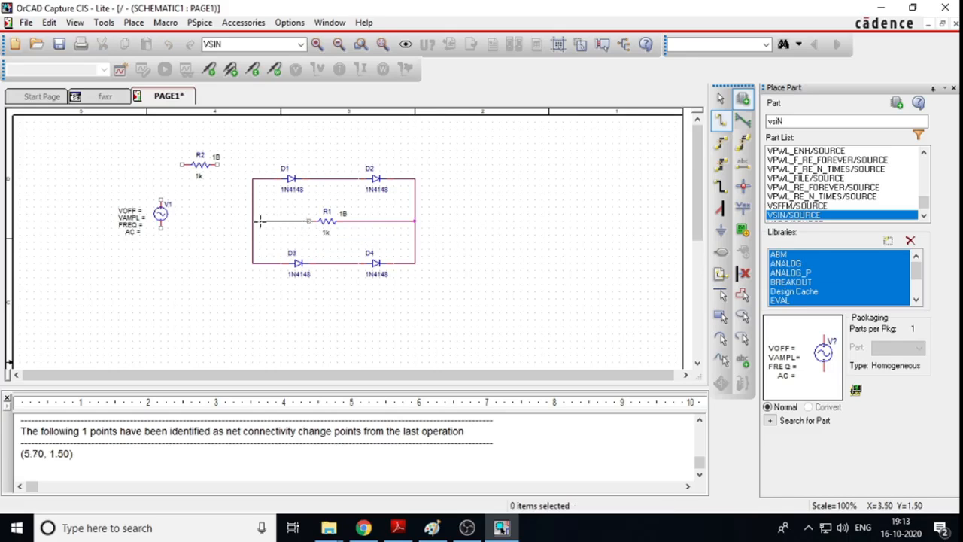
left_click(252, 221)
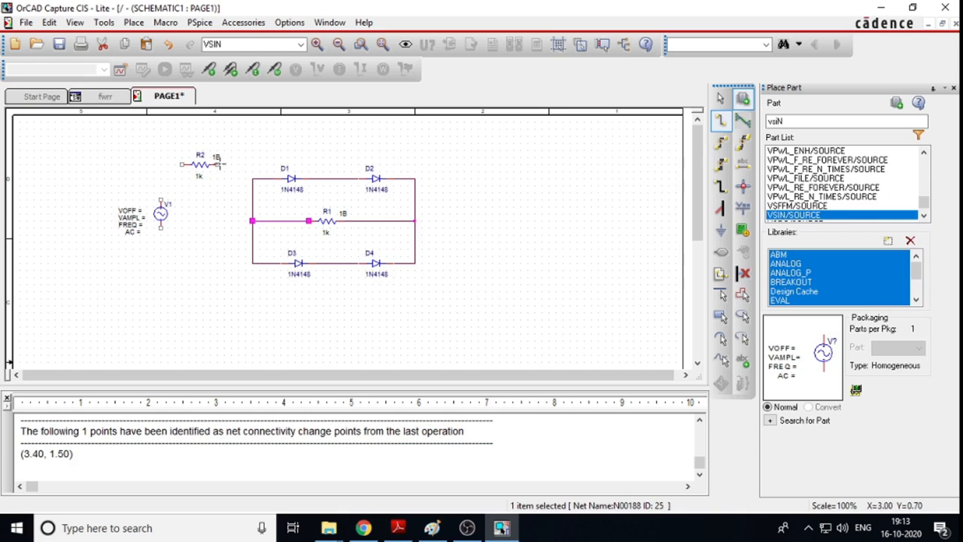
- Wire R2 in series between the upper terminal of source V1 and the node joining D1 and D2
left_click(217, 164)
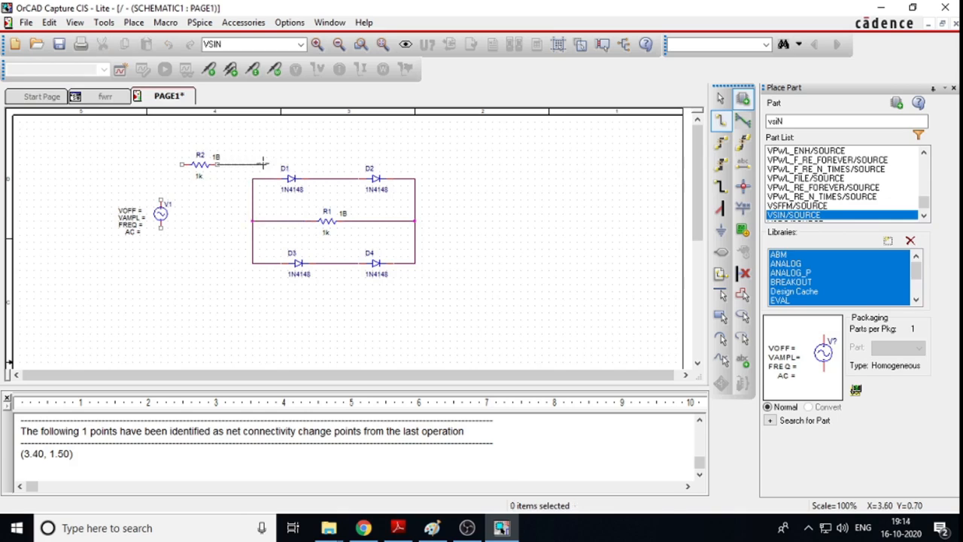
left_click(322, 164)
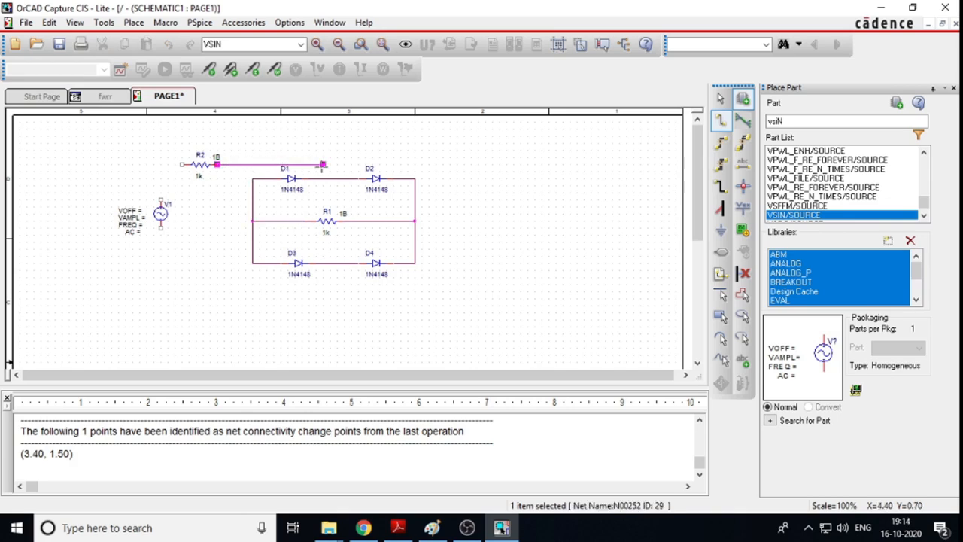
left_click(322, 178)
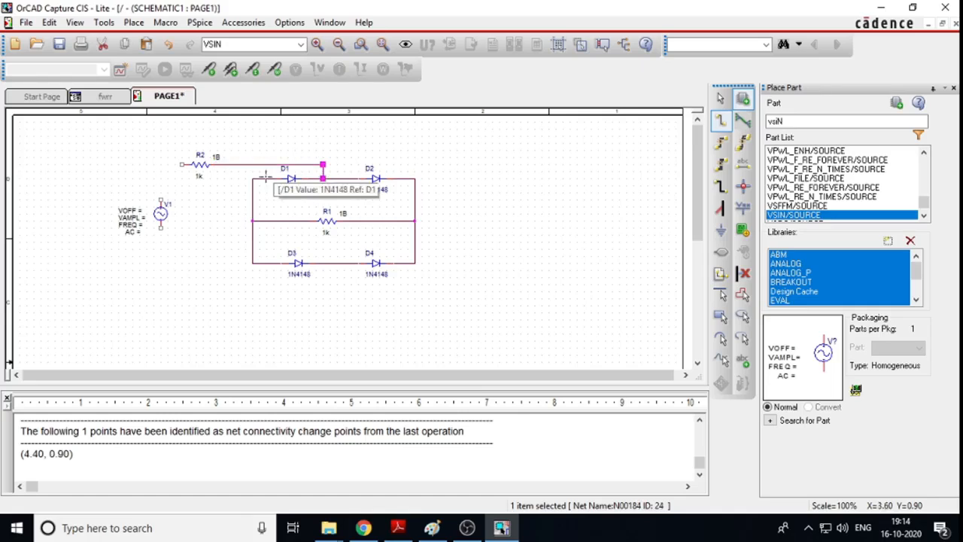
left_click(161, 199)
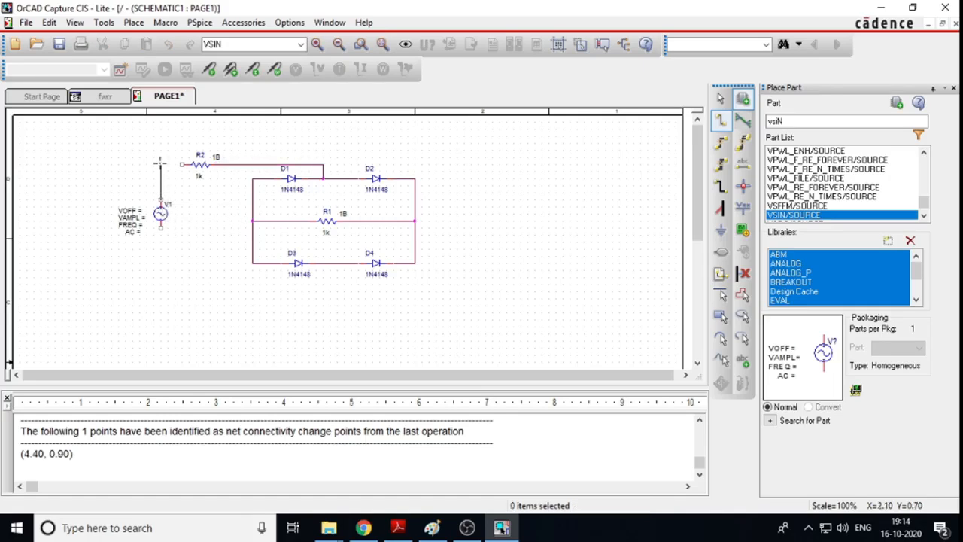
left_click(160, 164)
left_click(181, 164)
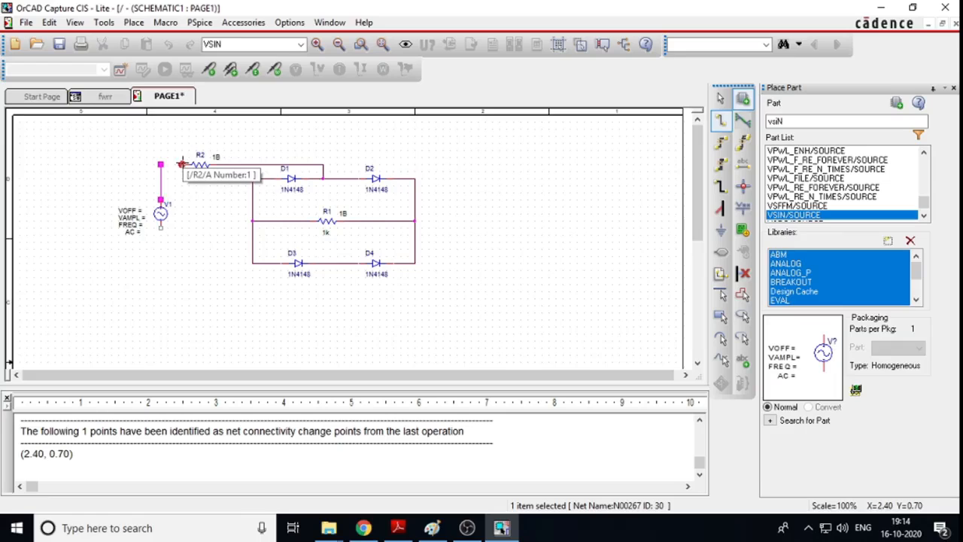
- Wire the lower terminal of V1 down and across below the diodes toward the node between D3 and D4
left_click(161, 228)
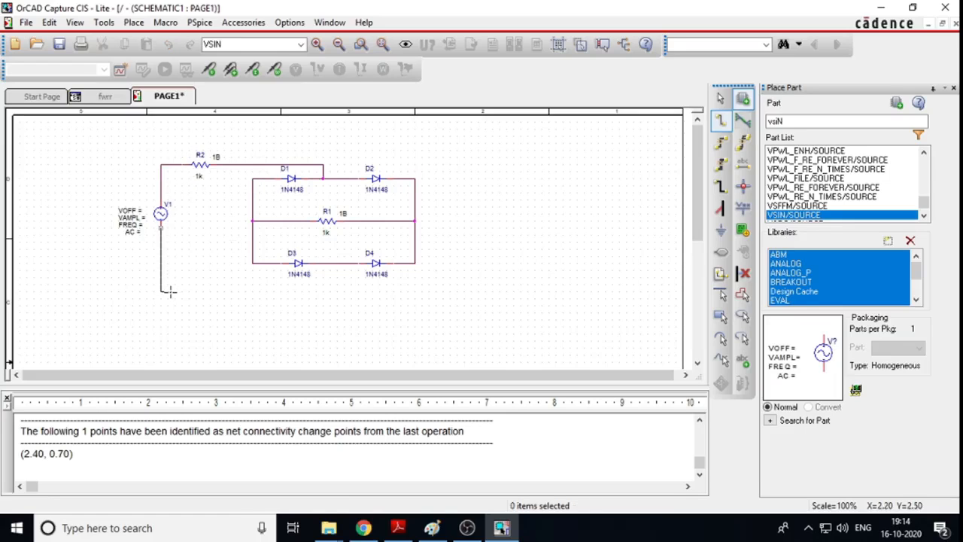
left_click(160, 291)
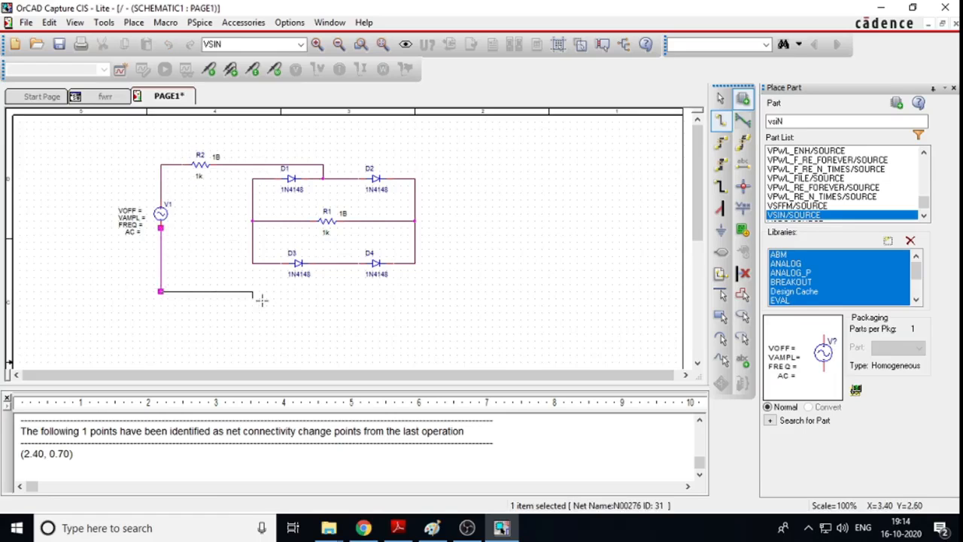
left_click(337, 291)
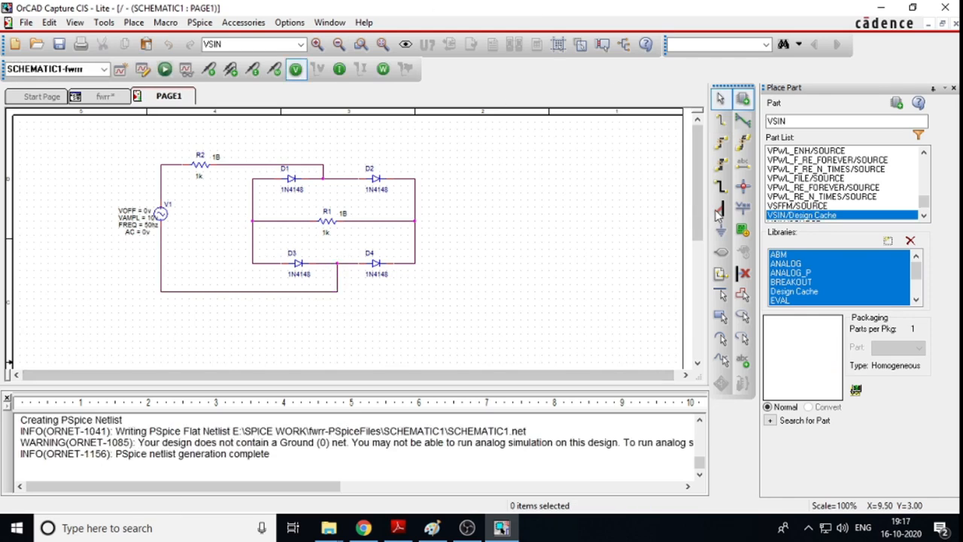
- Place a 0/CAPSYM ground symbol between source V1 and the diode bridge
left_click(720, 230)
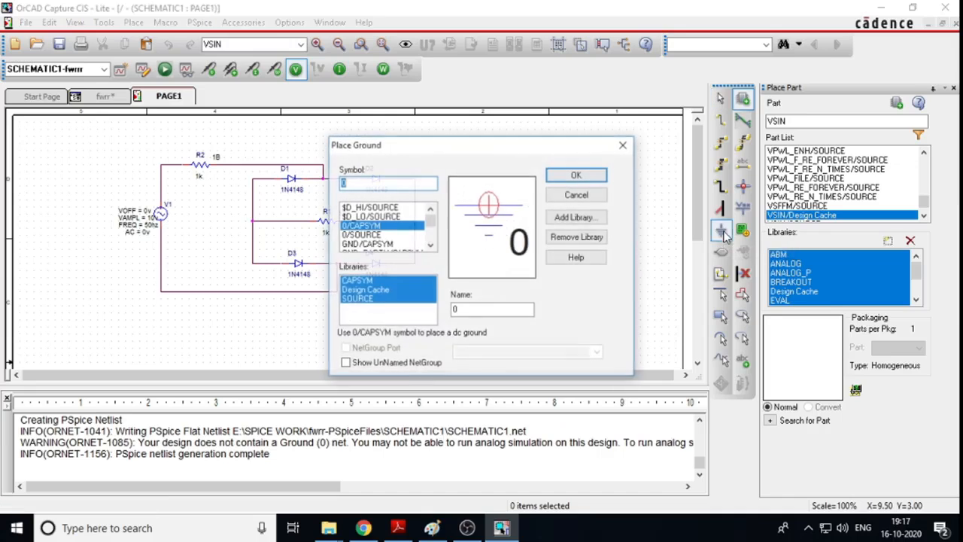
left_click(576, 175)
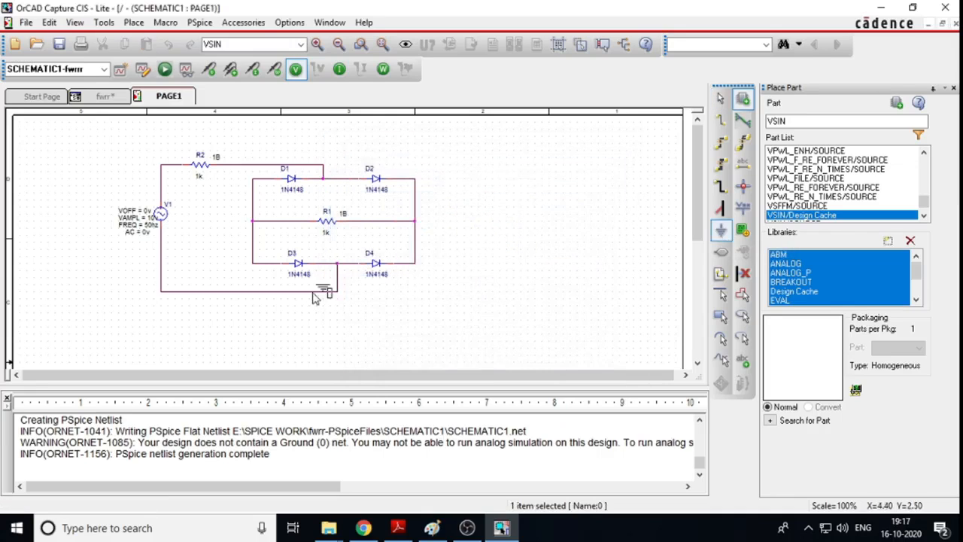
left_click(212, 248)
right_click(516, 238)
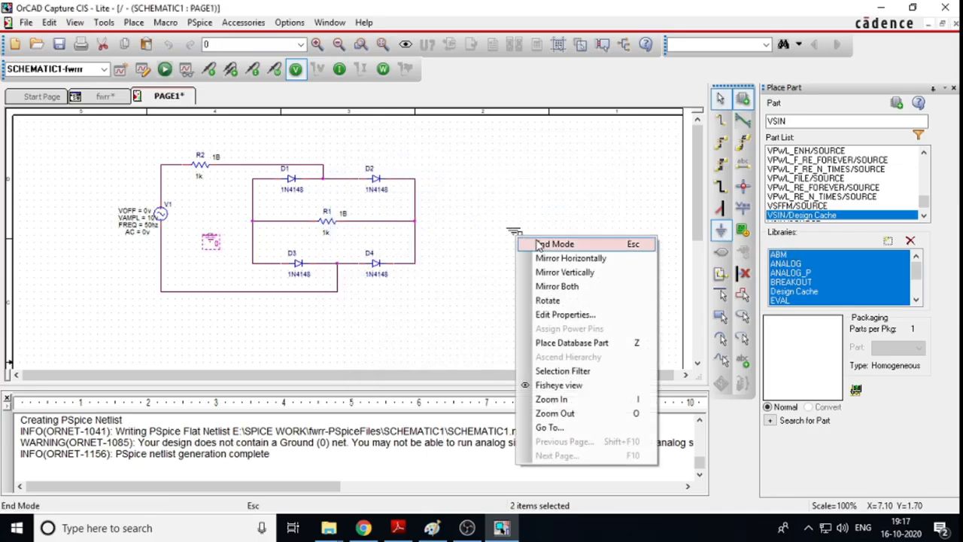
left_click(555, 243)
- Wire the junction of R1 and the bridge's left-hand vertical wire across and down to the ground symbol
left_click(720, 120)
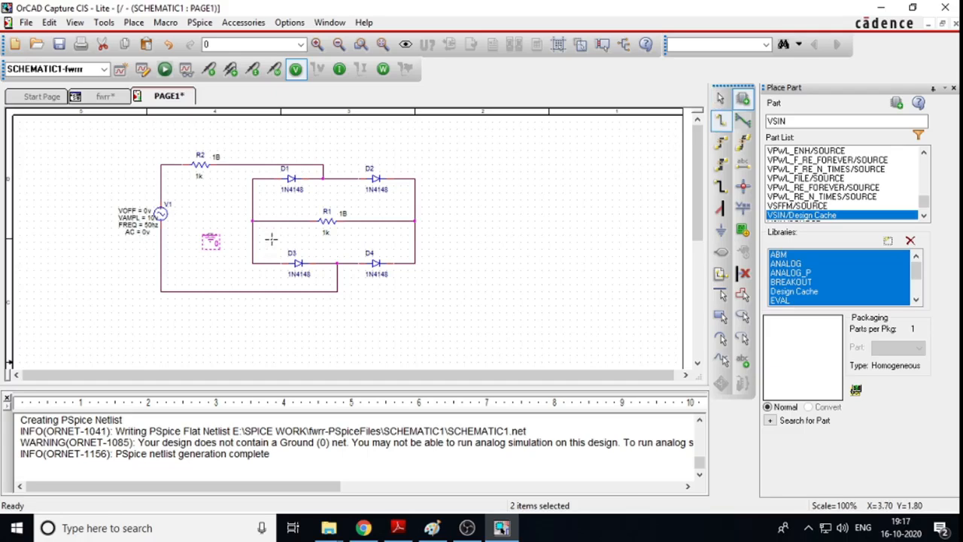
left_click(253, 221)
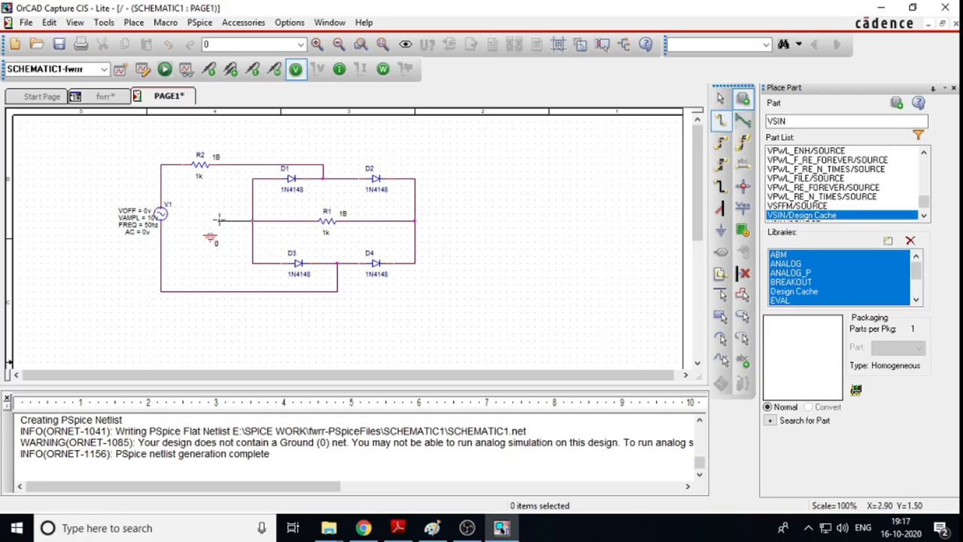
left_click(210, 221)
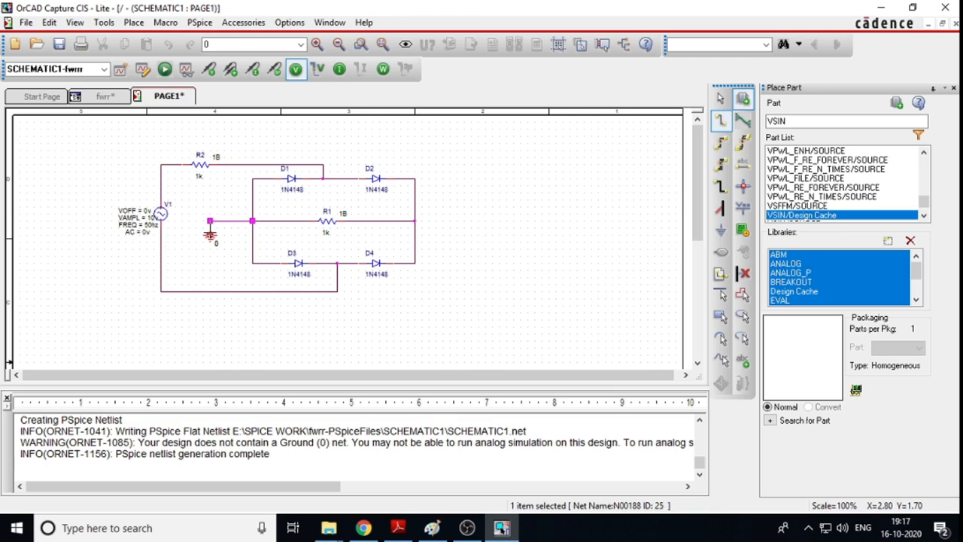
right_click(504, 219)
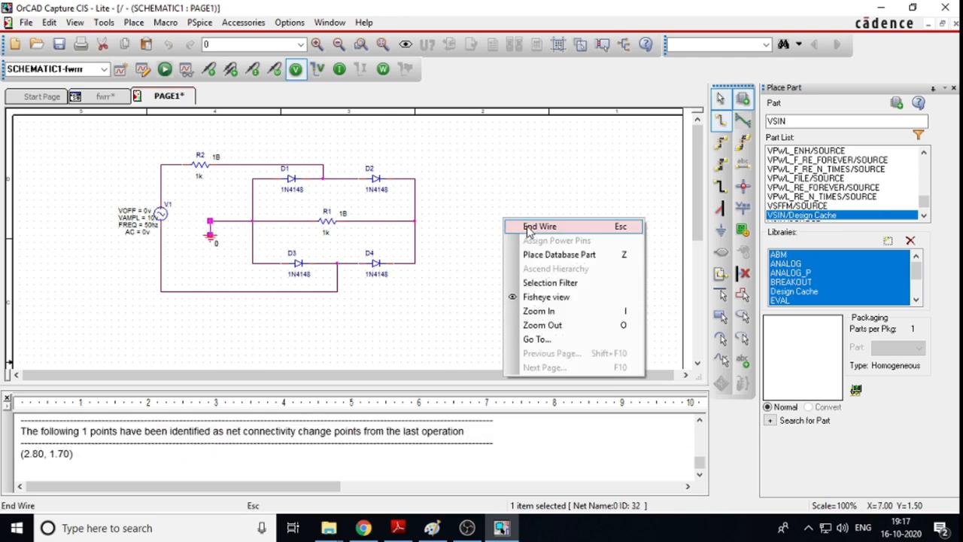
left_click(530, 226)
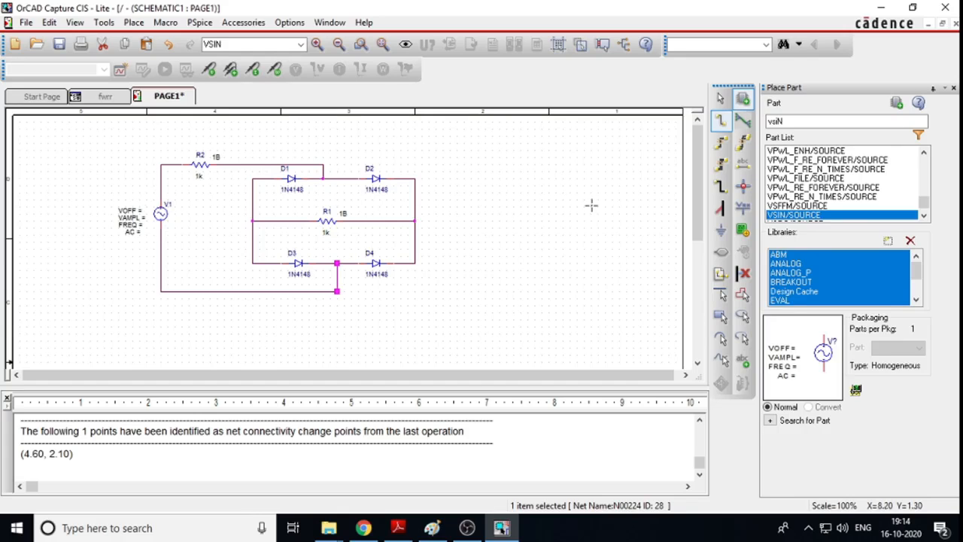
- Set the VOFF of source V1 to 0v and its VAMPL to 10v
key("Escape")
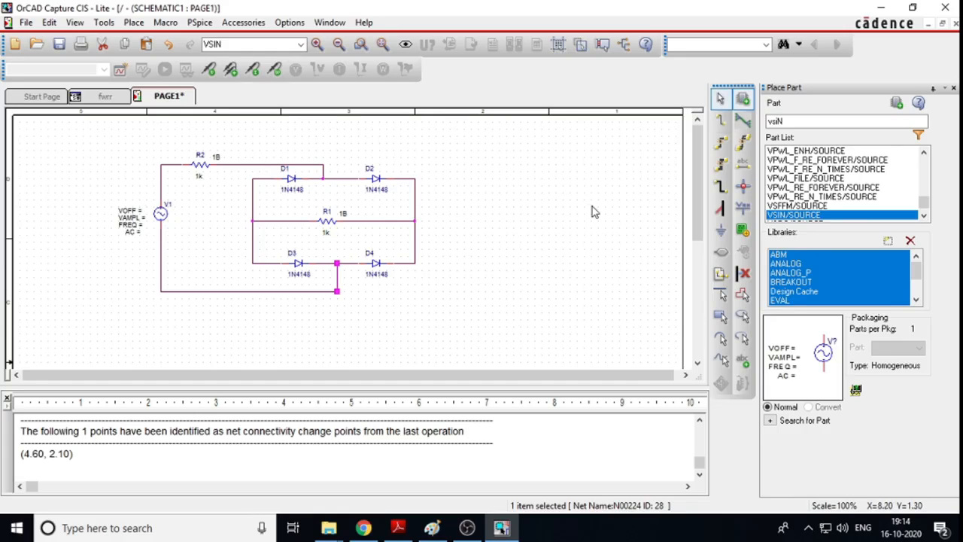
double_click(130, 212)
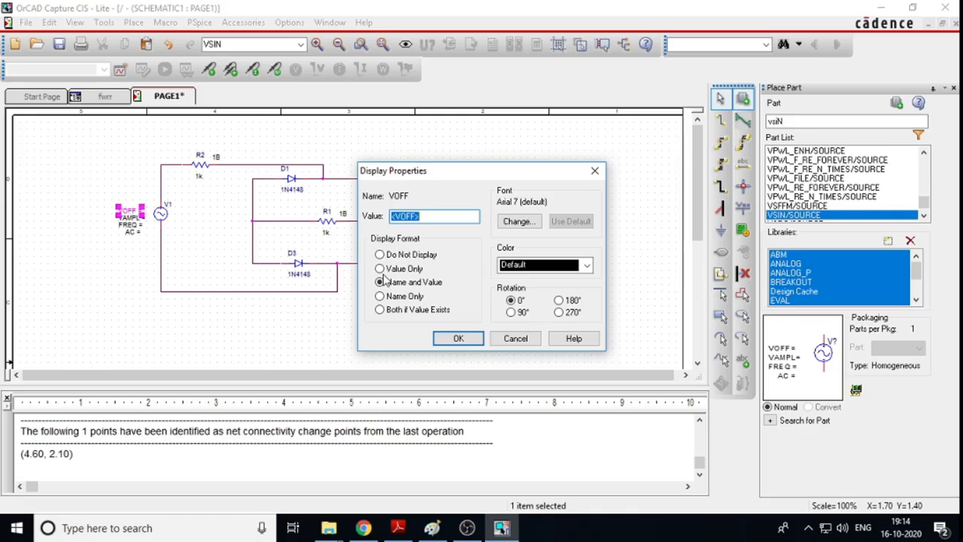
type("0v")
left_click(459, 340)
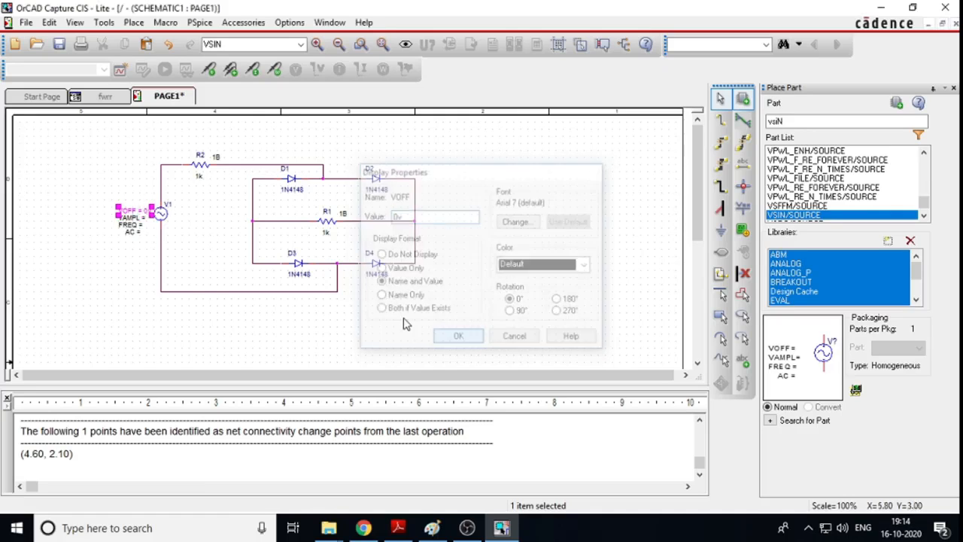
double_click(130, 218)
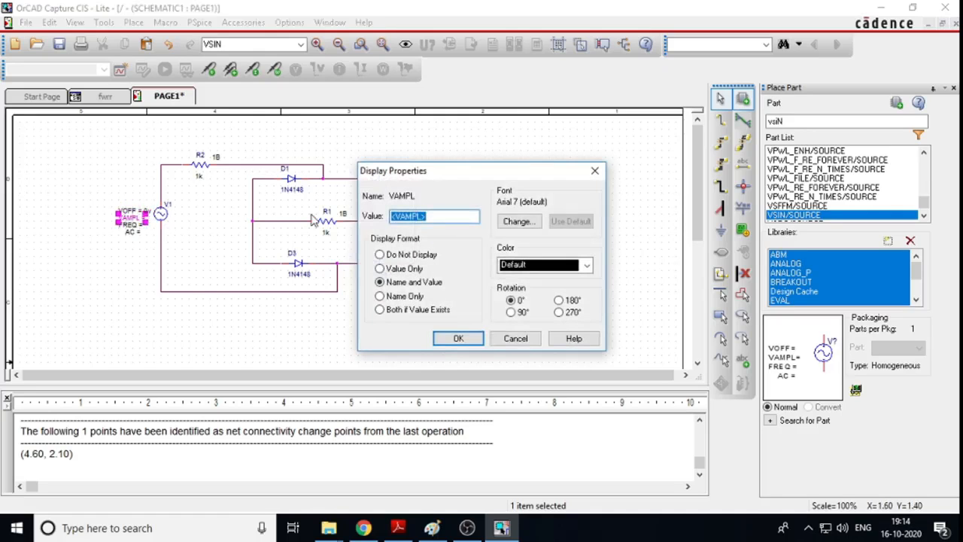
type("10v")
left_click(476, 340)
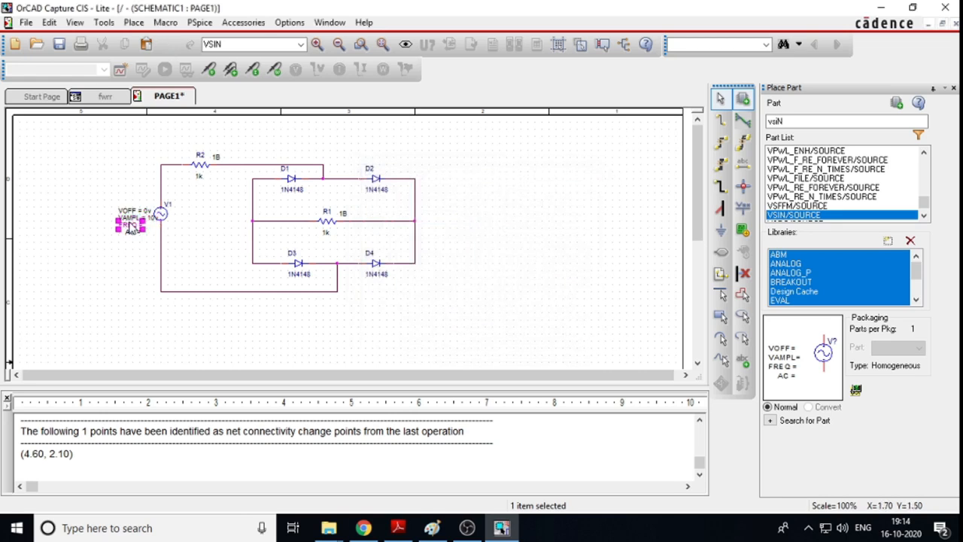
- Set the FREQ of source V1 to 50hz and its AC value to 0v
double_click(132, 226)
type("50")
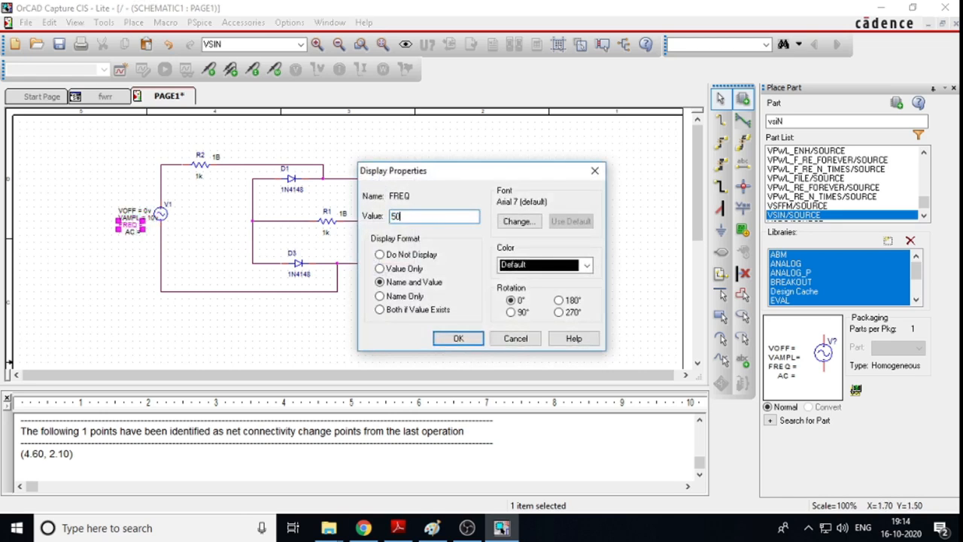
type("hz")
left_click(459, 339)
double_click(138, 237)
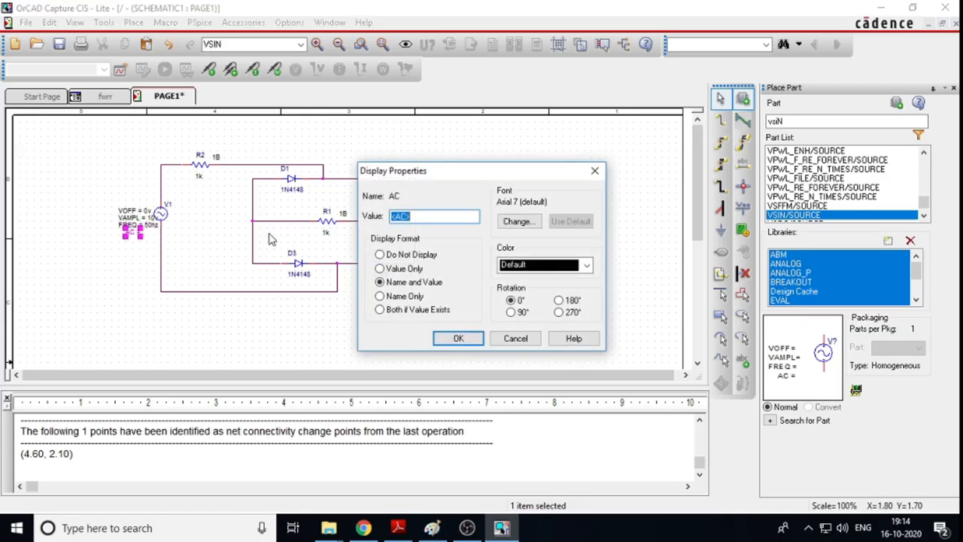
type("0v")
left_click(454, 338)
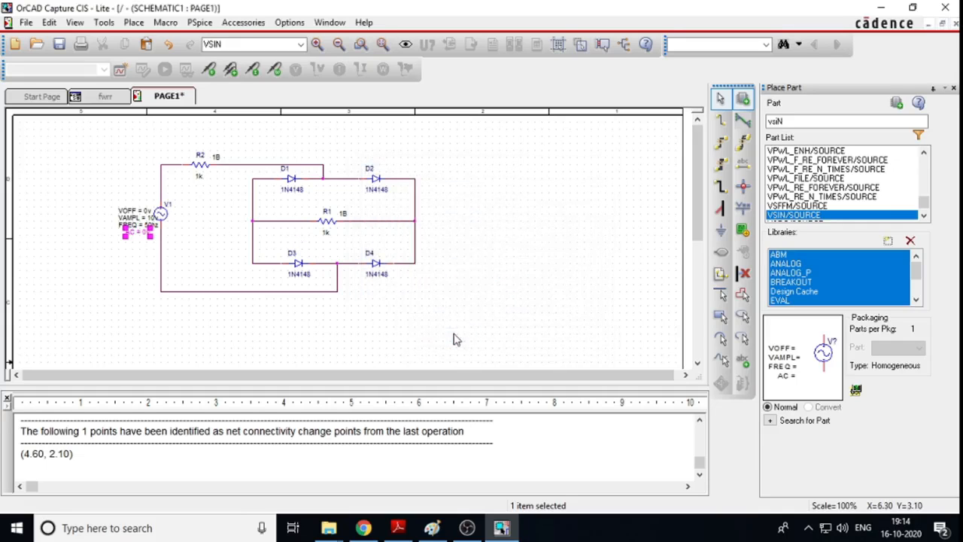
- Create a new PSpice simulation profile named rwr that inherits from none
left_click(205, 23)
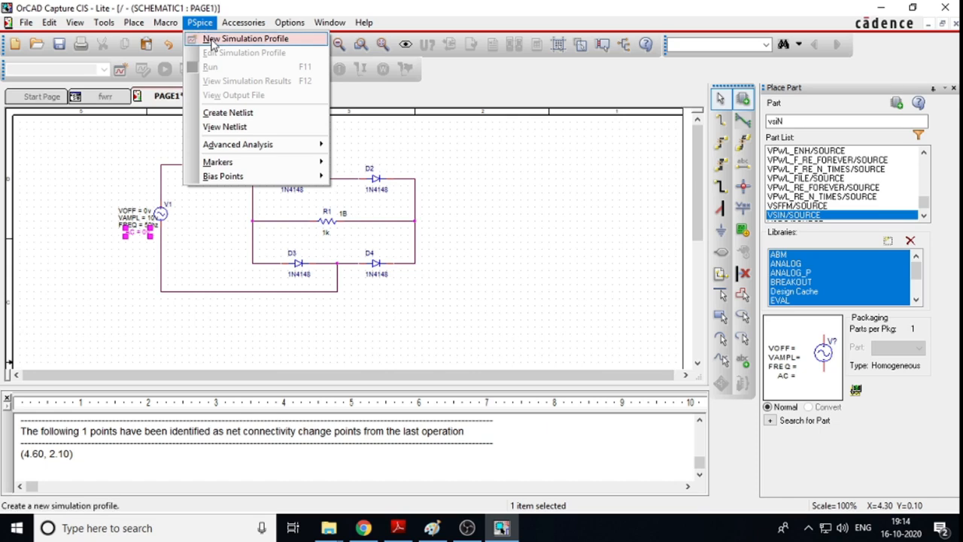
left_click(212, 41)
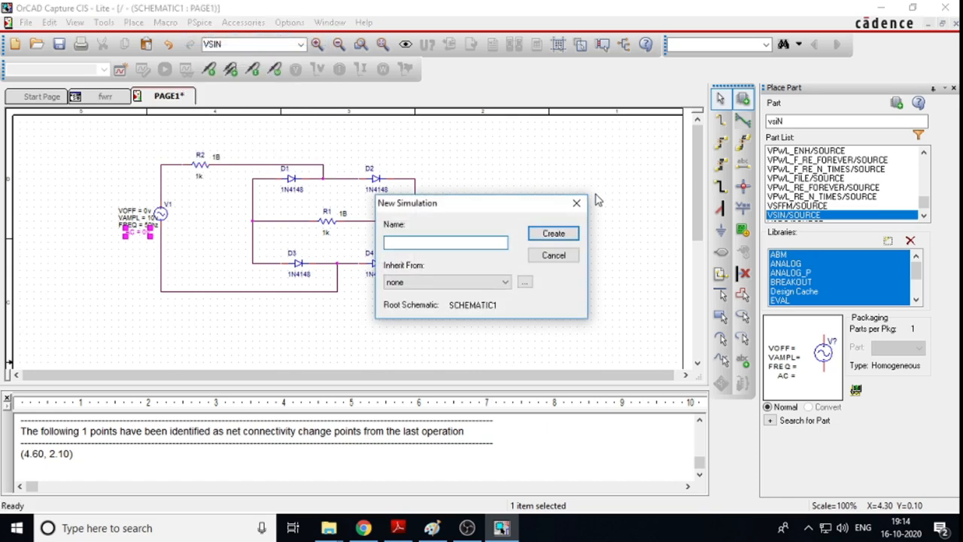
type("fwr")
left_click(553, 234)
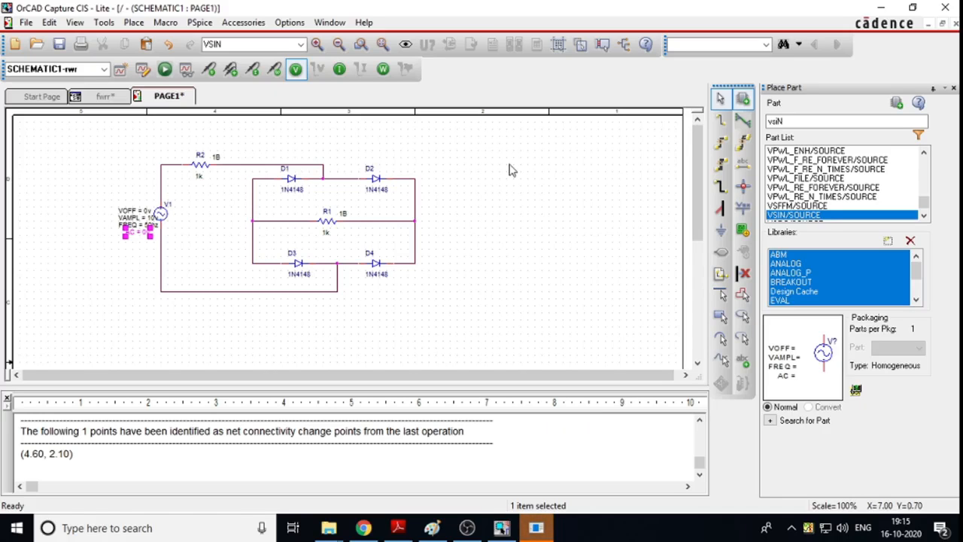
- Set the transient analysis run time to 100ms and its maximum step size to 100us, then apply the simulation settings
left_click(536, 528)
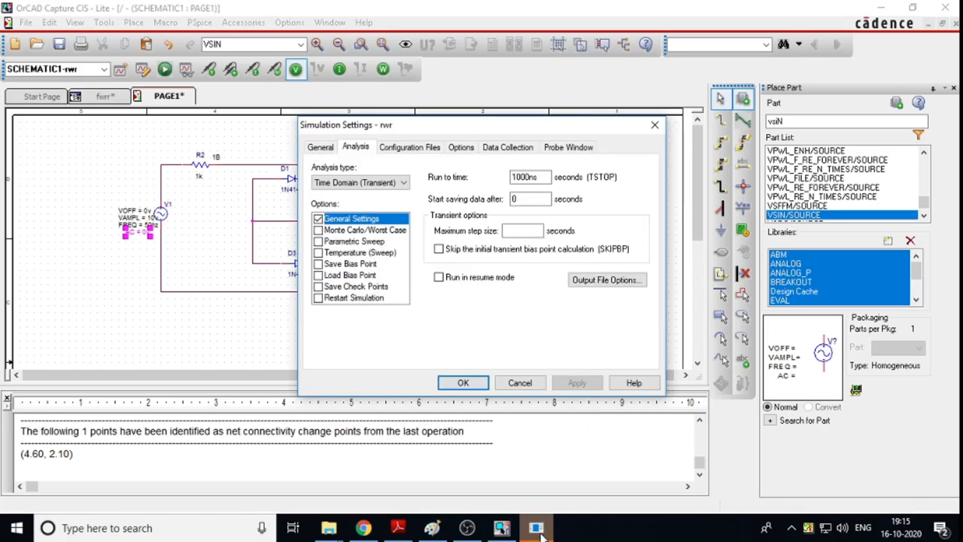
left_click(532, 177)
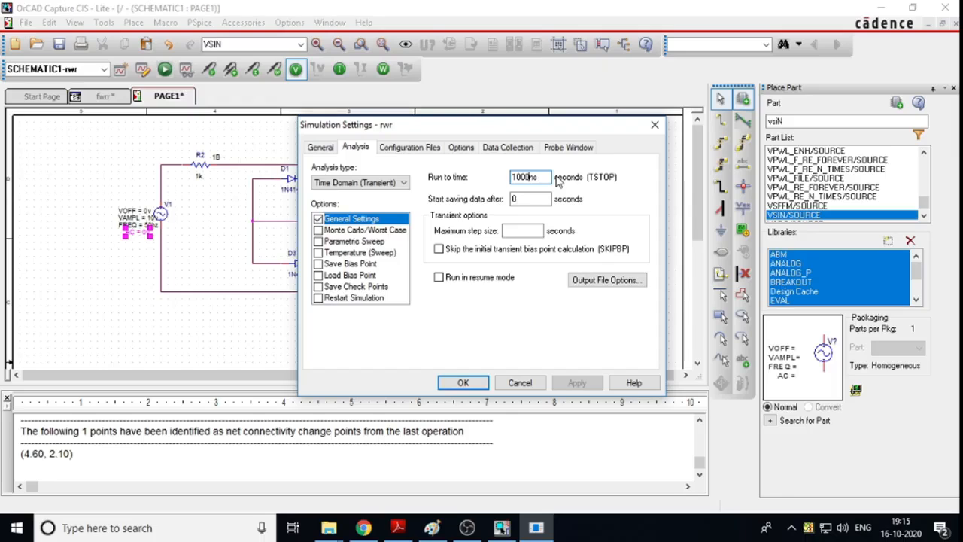
key("BackSpace")
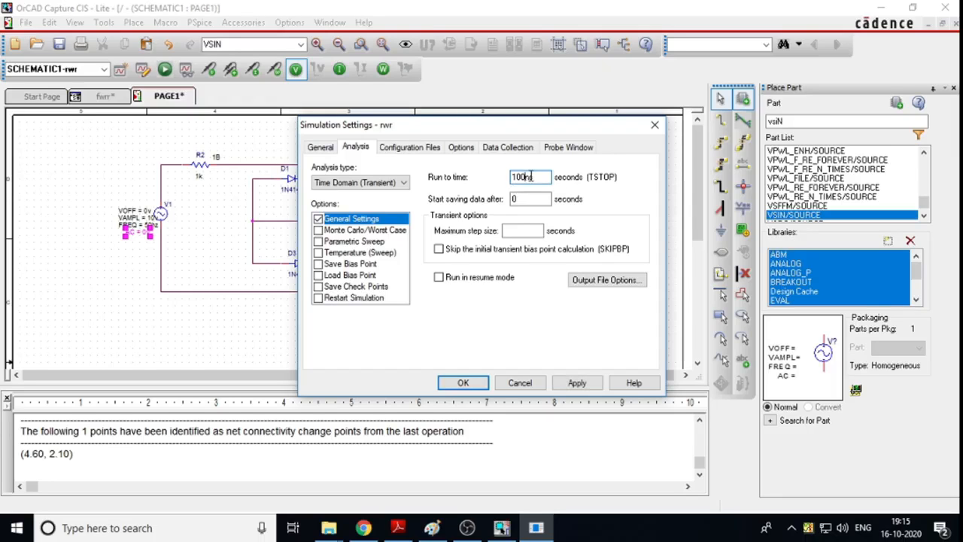
key("BackSpace")
type("m")
left_click(527, 229)
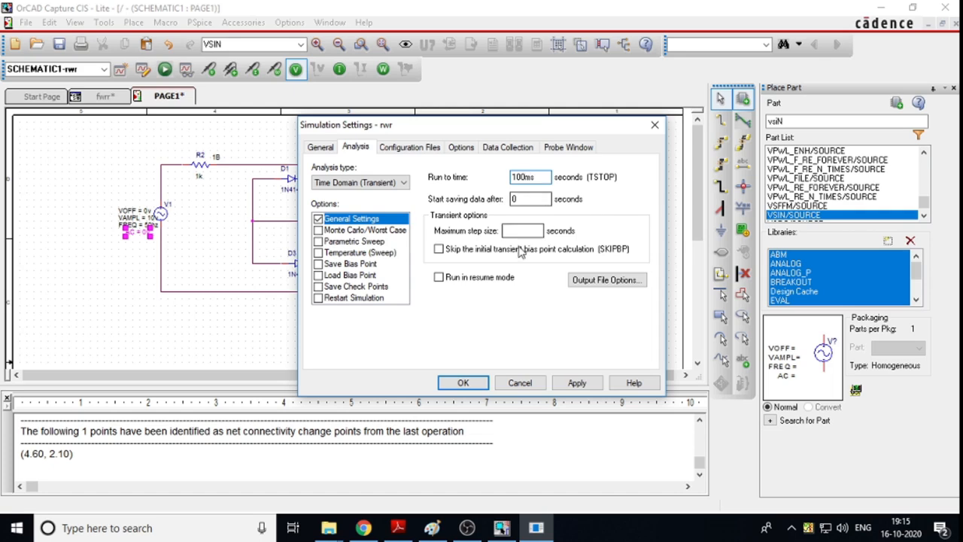
type("100us")
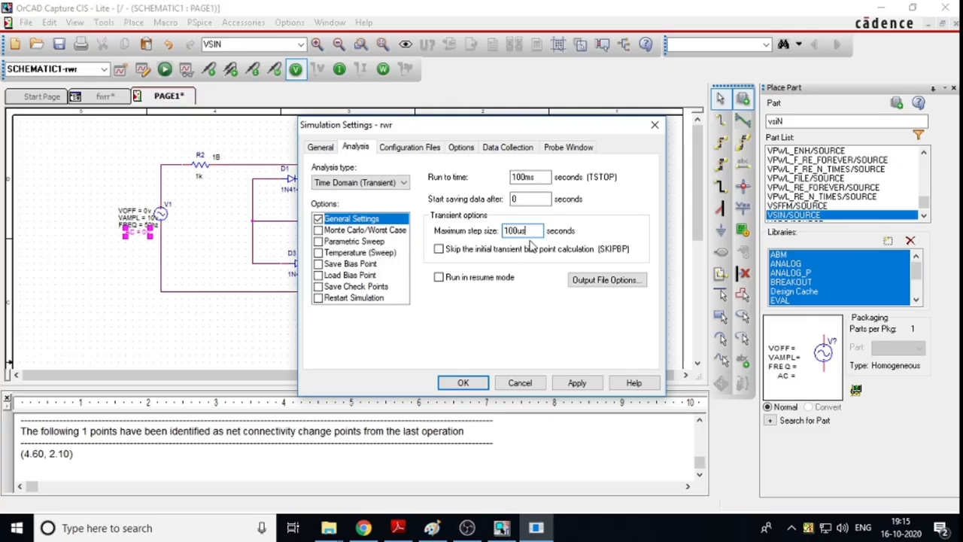
left_click(577, 383)
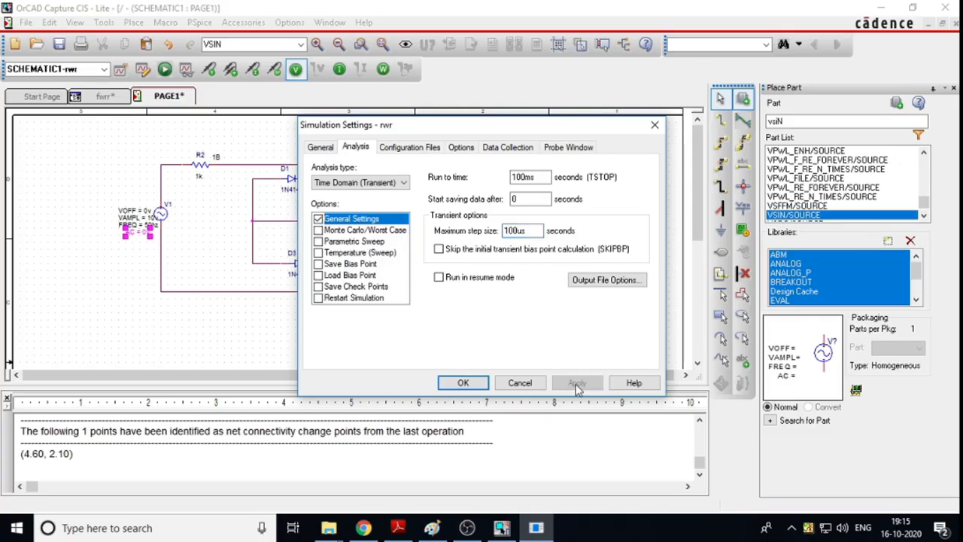
left_click(462, 383)
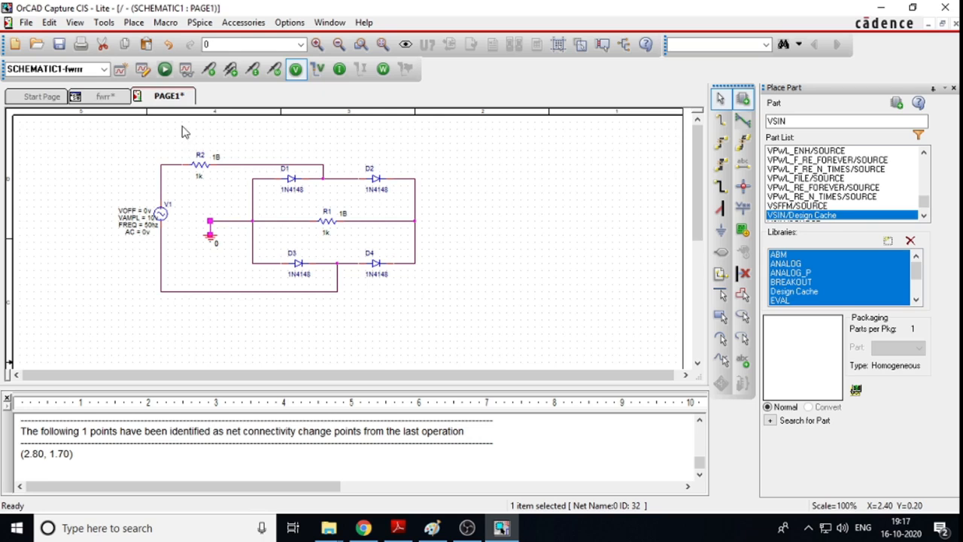
- Run the PSpice simulation of the rectifier circuit, accepting that the undo history is cleared
left_click(165, 69)
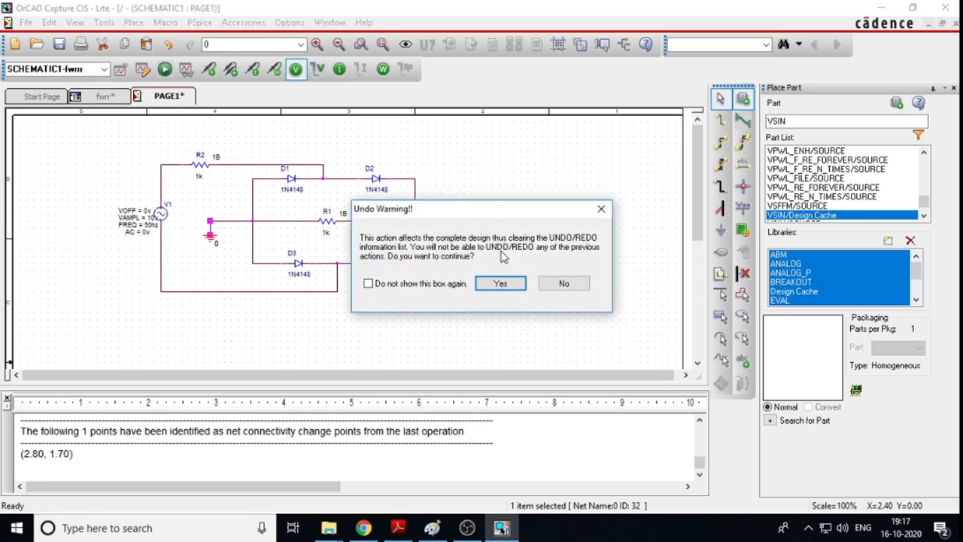
left_click(502, 284)
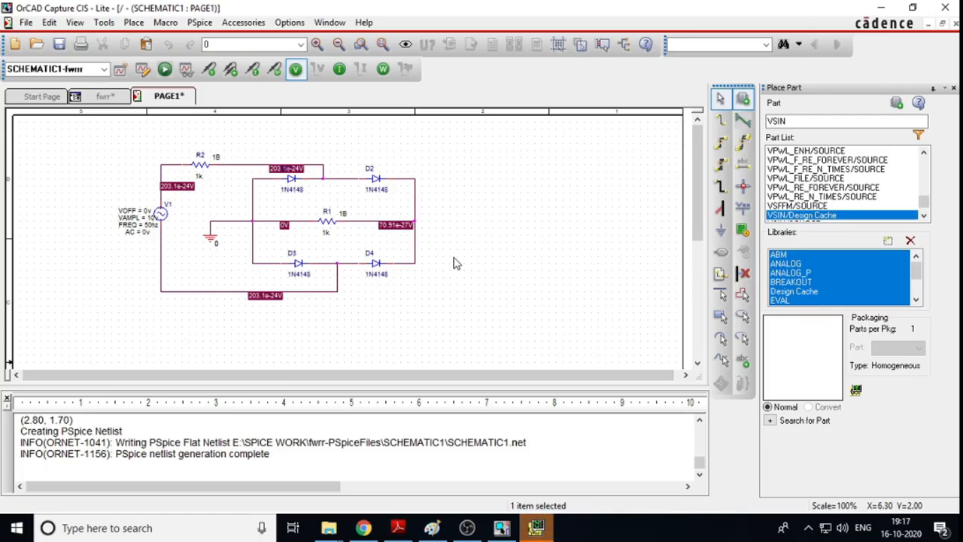
mouse_move(538, 528)
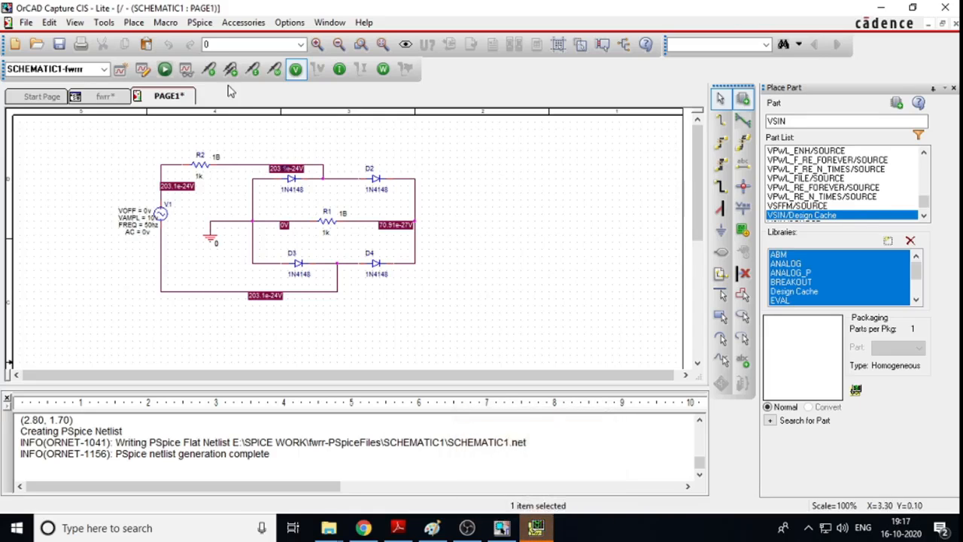
- Place a voltage marker on the bridge's output wire between D2 and R1 and maximize the PSpice A/D waveform window
left_click(564, 166)
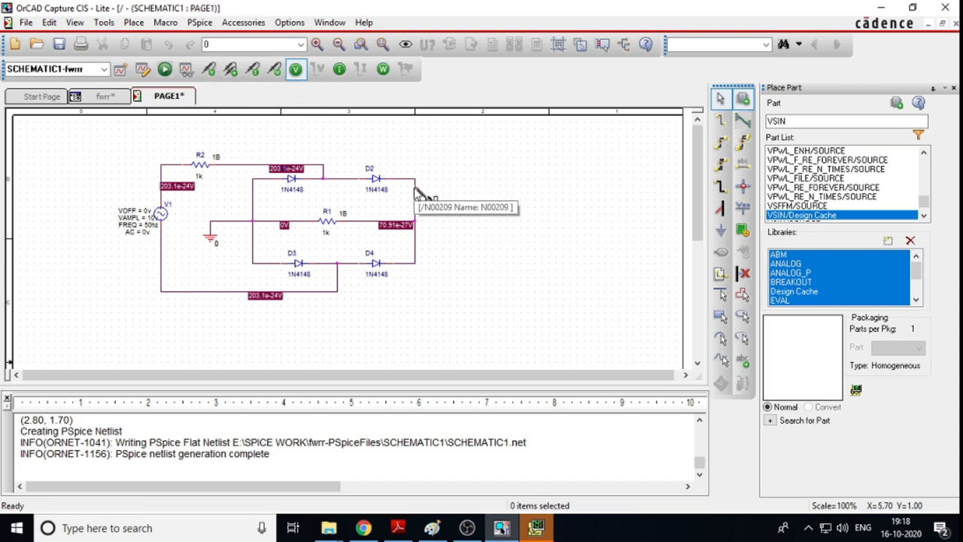
left_click(416, 189)
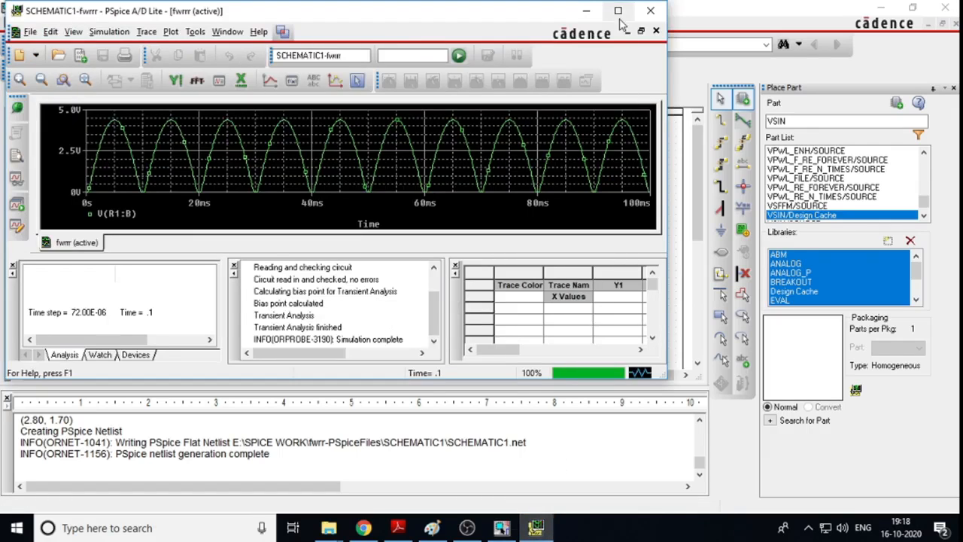
left_click(618, 12)
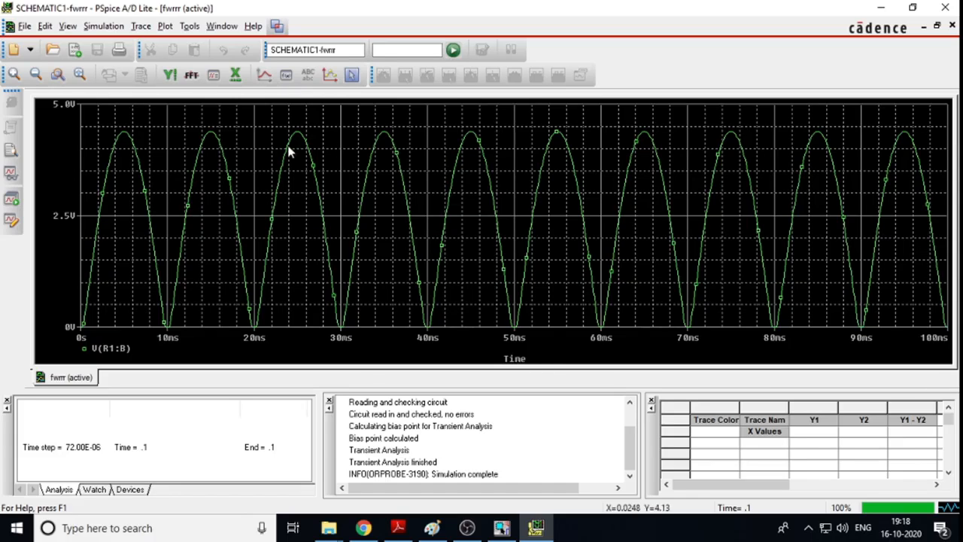
- Add a second plot to the waveform window and display the input voltage in it using a voltage marker on the wire between V1 and R2
left_click(172, 29)
left_click(172, 28)
left_click(171, 28)
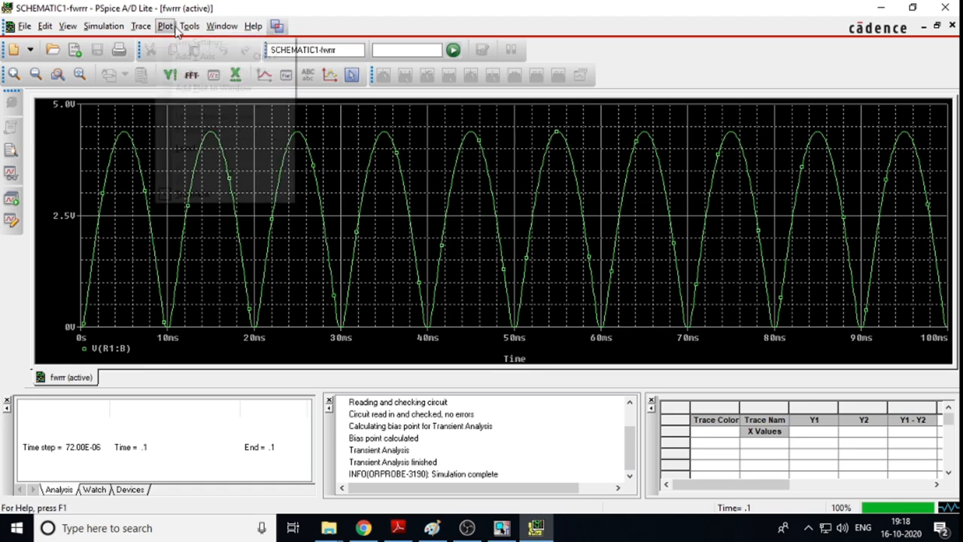
left_click(184, 91)
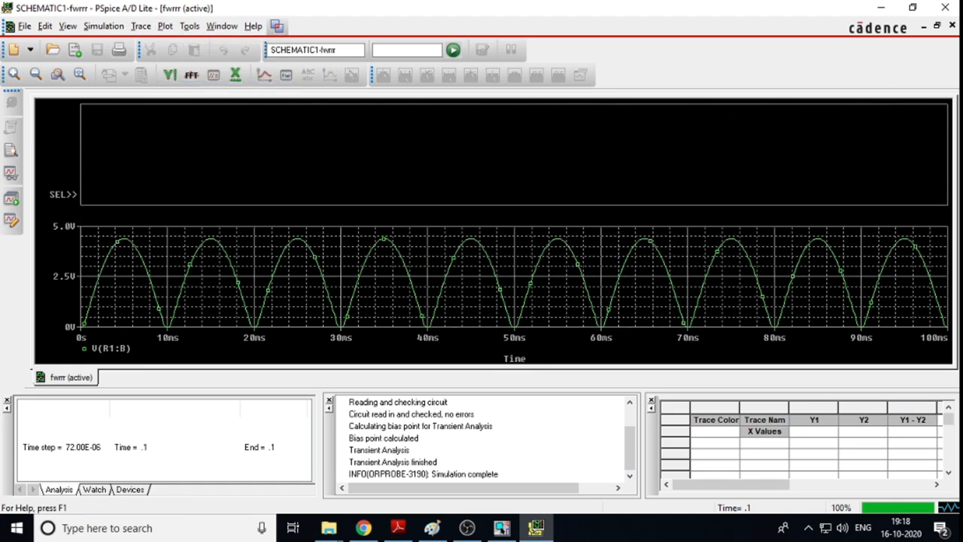
left_click(880, 8)
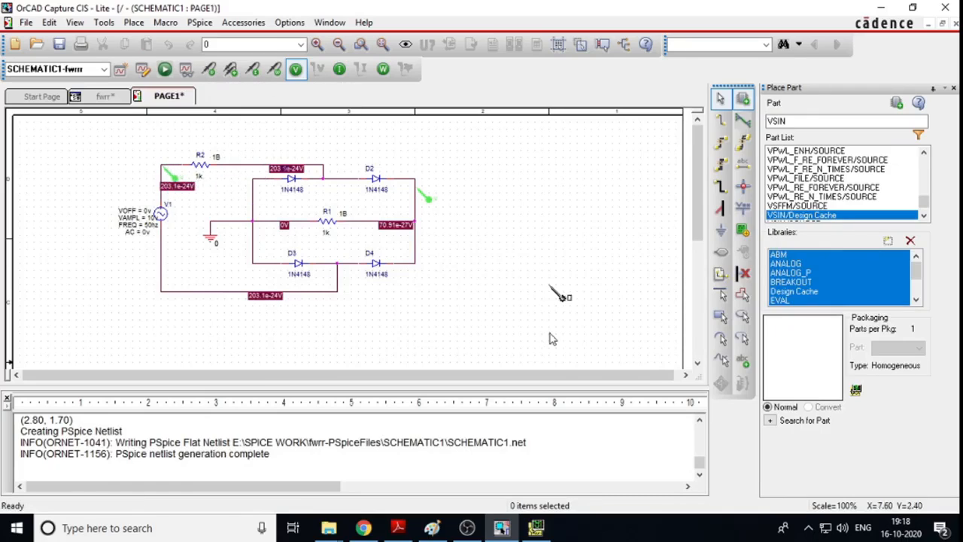
left_click(537, 529)
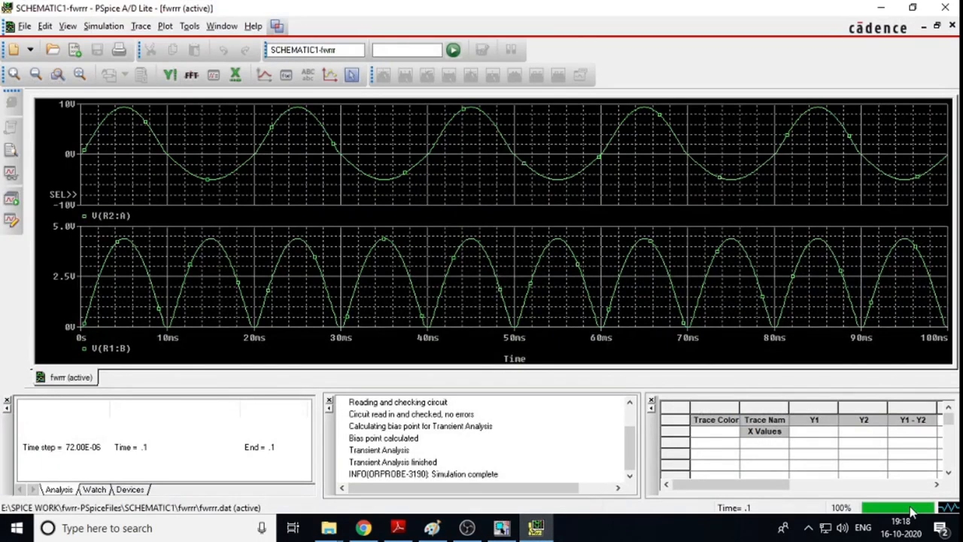